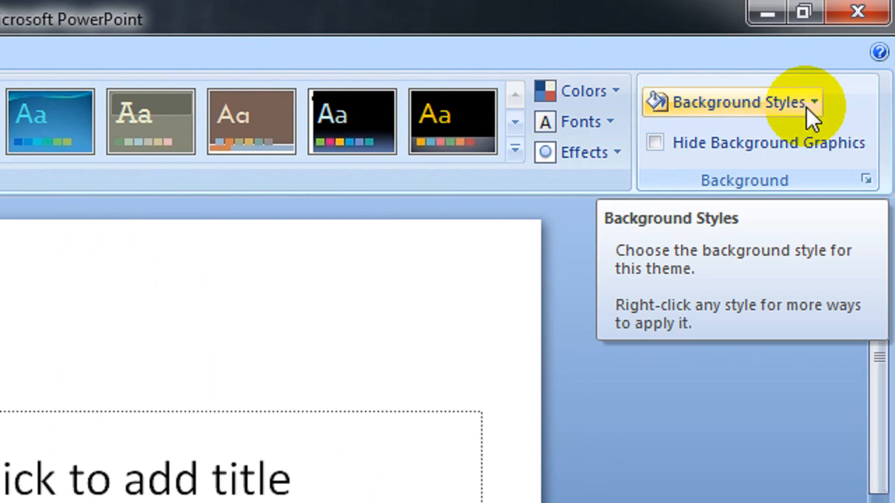
# Step: Apply the blue gradient background style from the second row to the slides, and open the Format Background settings clear of the slide
pyautogui.click(808, 105)
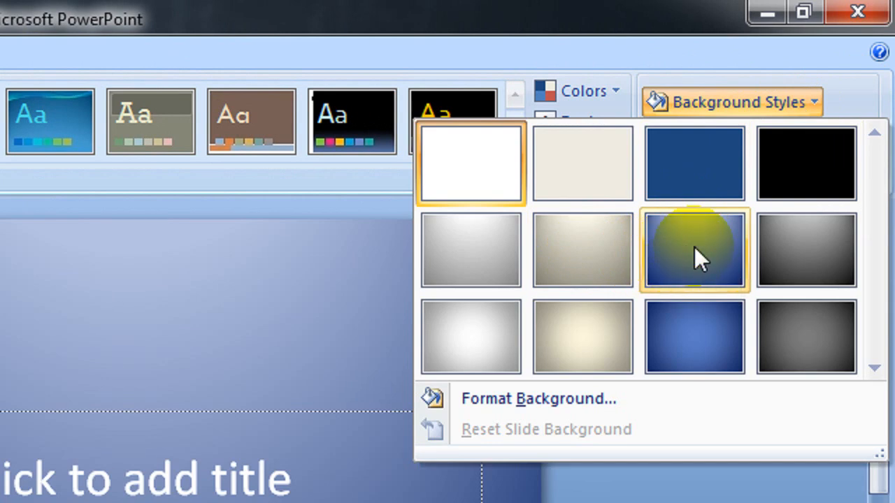
pyautogui.click(694, 247)
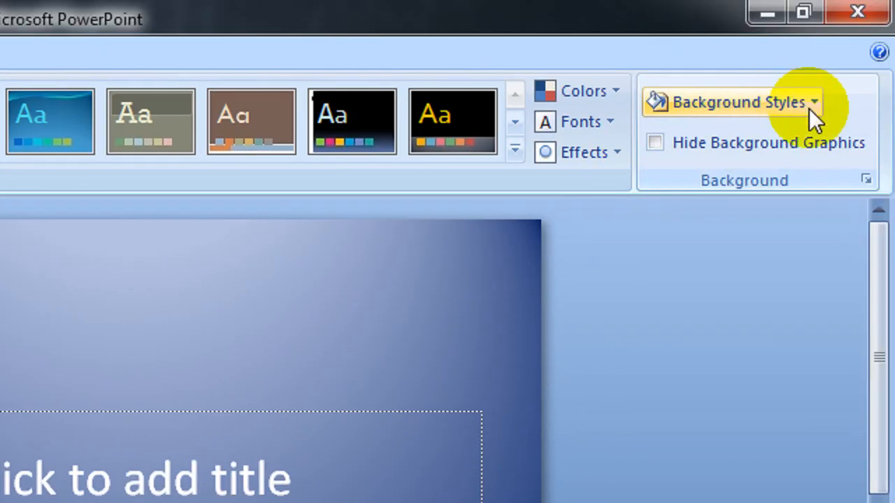
pyautogui.click(894, 29)
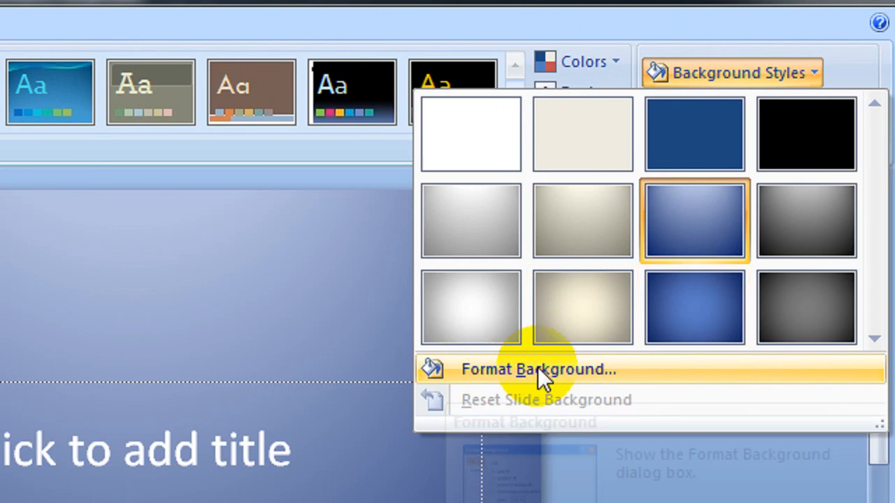
pyautogui.click(537, 368)
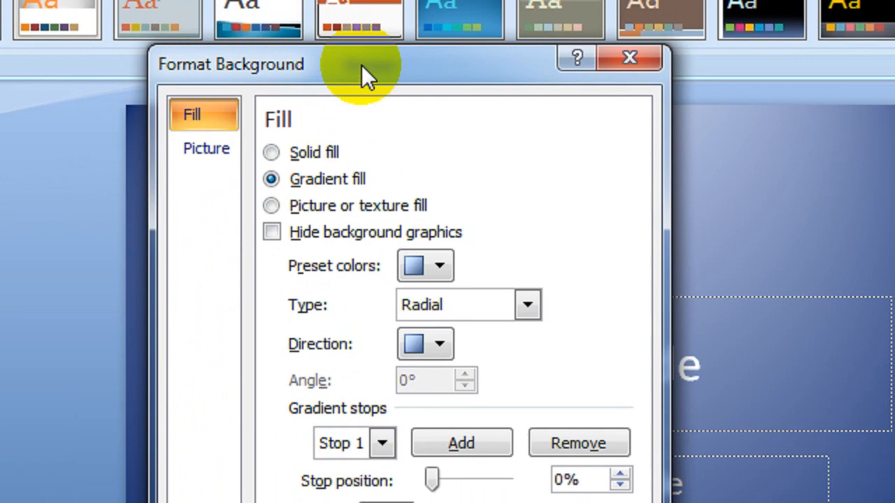
pyautogui.moveTo(361, 19); pyautogui.dragTo(894, 59)
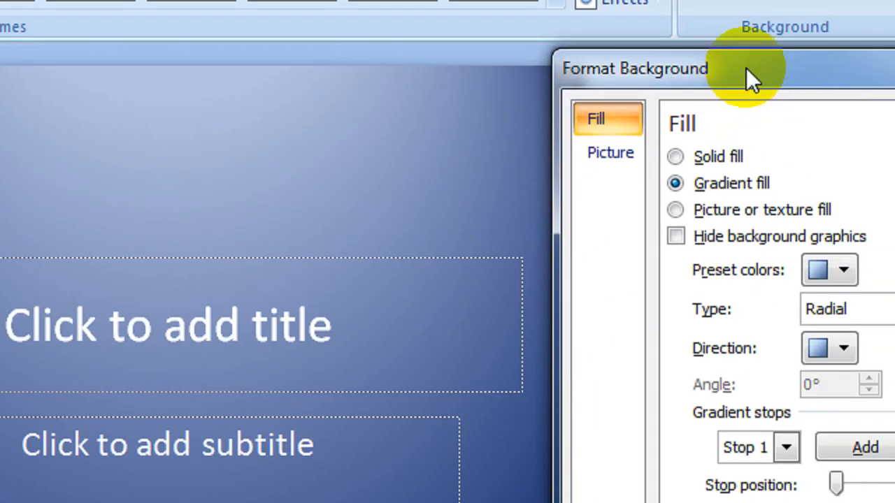
pyautogui.moveTo(888, 0); pyautogui.dragTo(782, 0)
pyautogui.moveTo(597, 123); pyautogui.dragTo(593, 121)
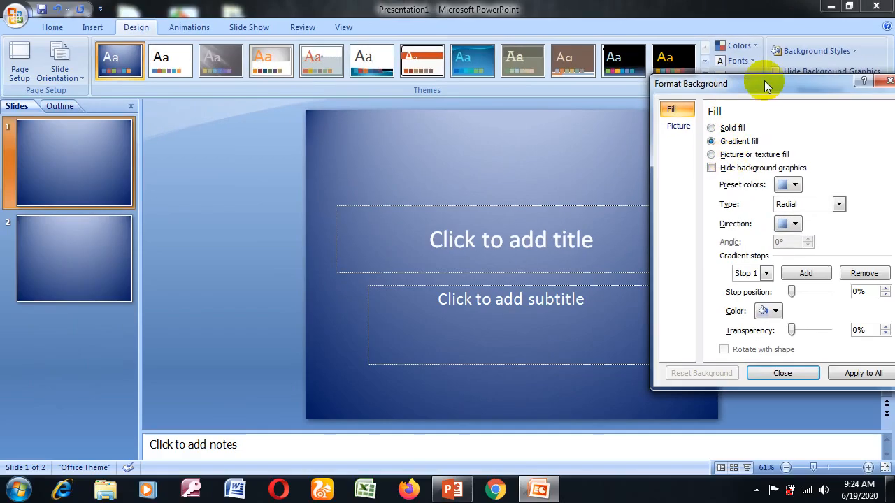
pyautogui.moveTo(764, 80); pyautogui.dragTo(732, 106)
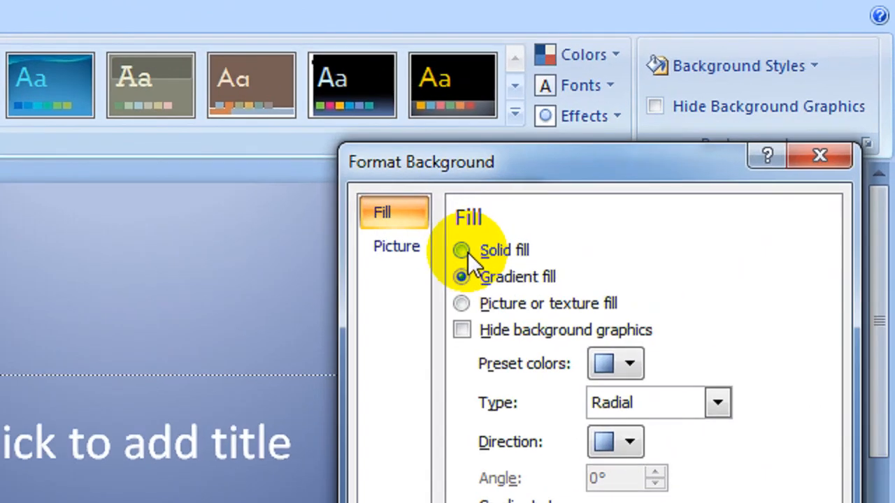
# Step: Give slide 1 a solid green background fill with 72% transparency
pyautogui.click(680, 143)
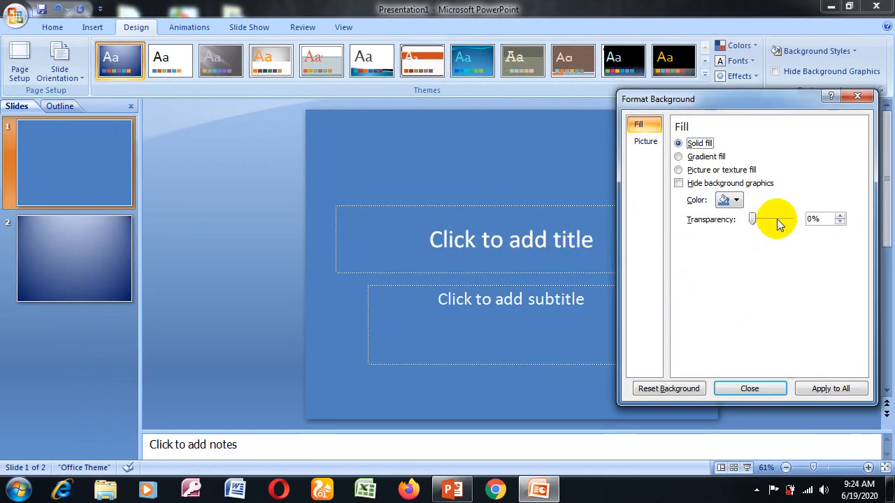
pyautogui.click(736, 202)
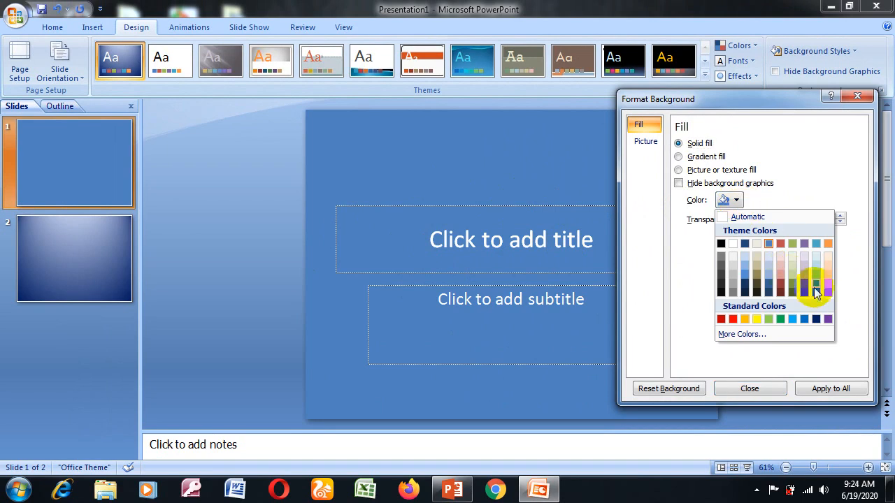
pyautogui.click(779, 319)
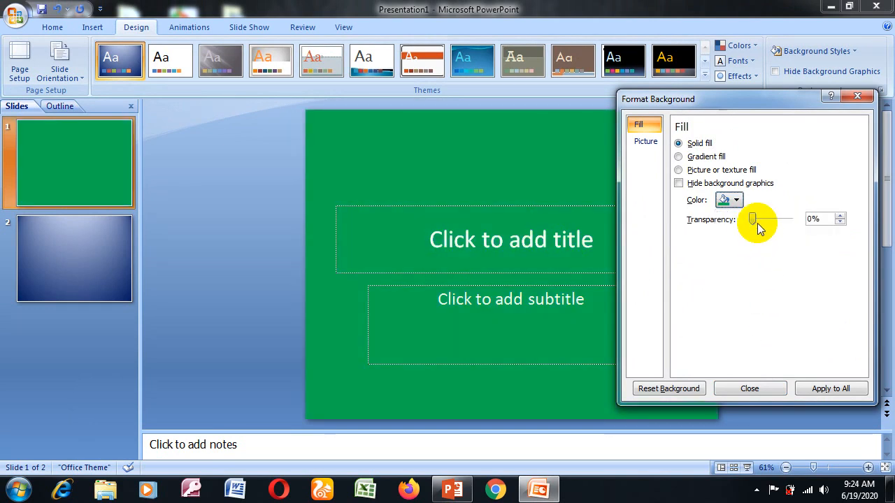
pyautogui.moveTo(753, 222); pyautogui.dragTo(781, 225)
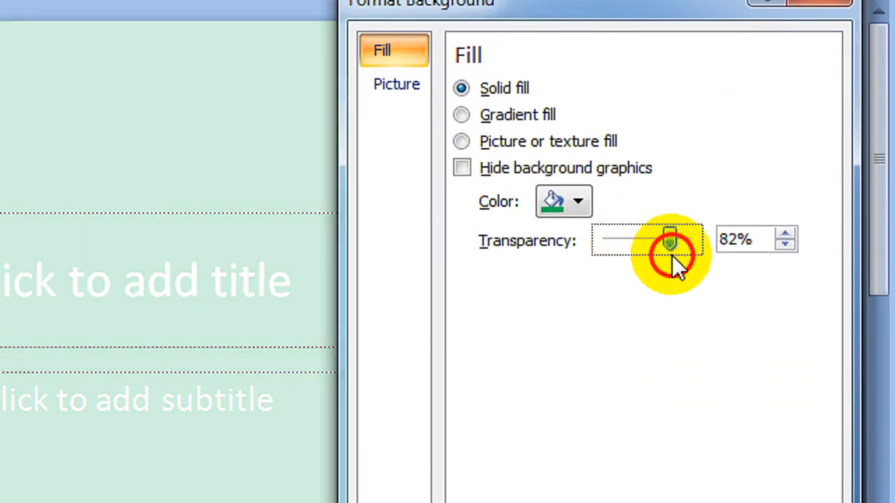
pyautogui.moveTo(672, 256); pyautogui.dragTo(651, 262)
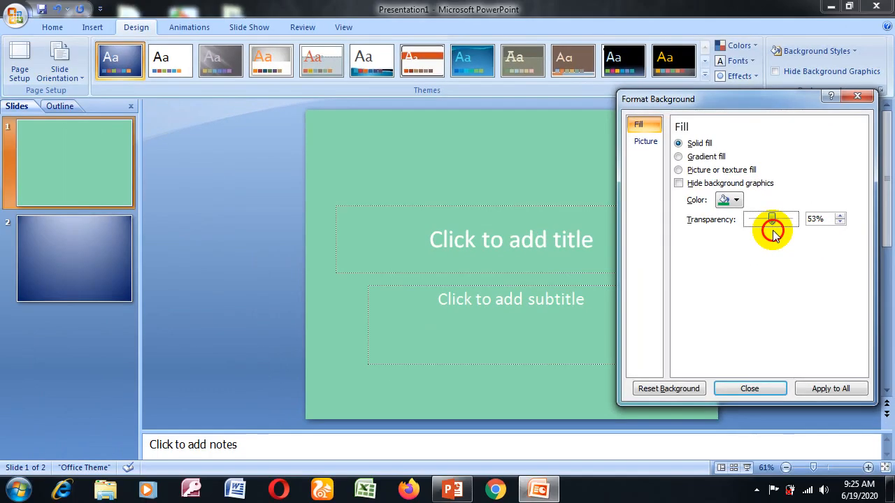
pyautogui.moveTo(773, 232); pyautogui.dragTo(780, 233)
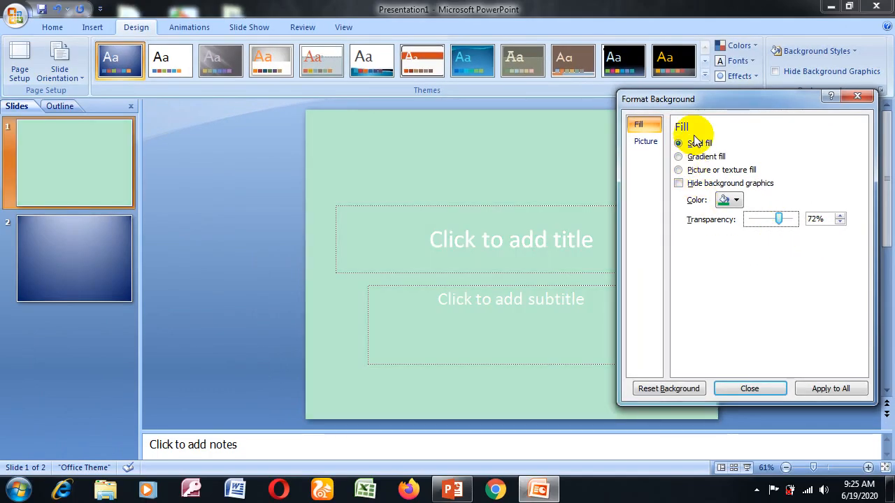
# Step: Switch slide 1's background to a gradient fill using the preset that runs from black and navy through crimson to orange
pyautogui.moveTo(700, 100); pyautogui.dragTo(723, 101)
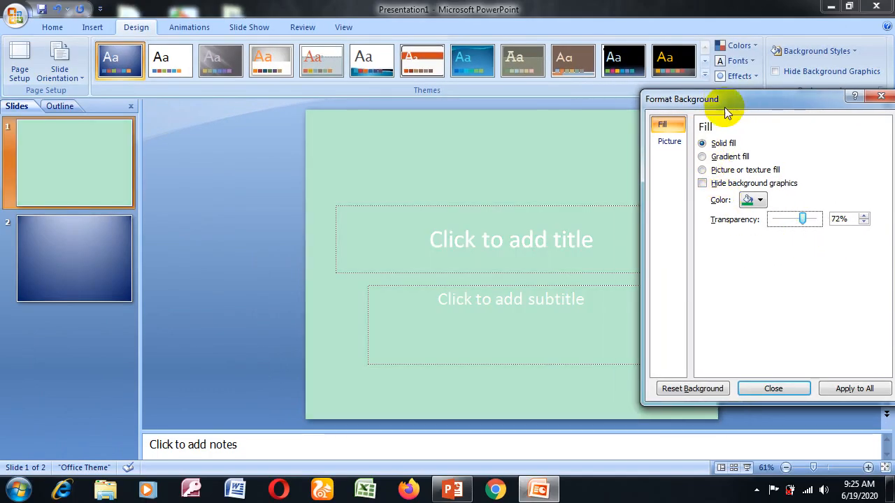
pyautogui.click(712, 158)
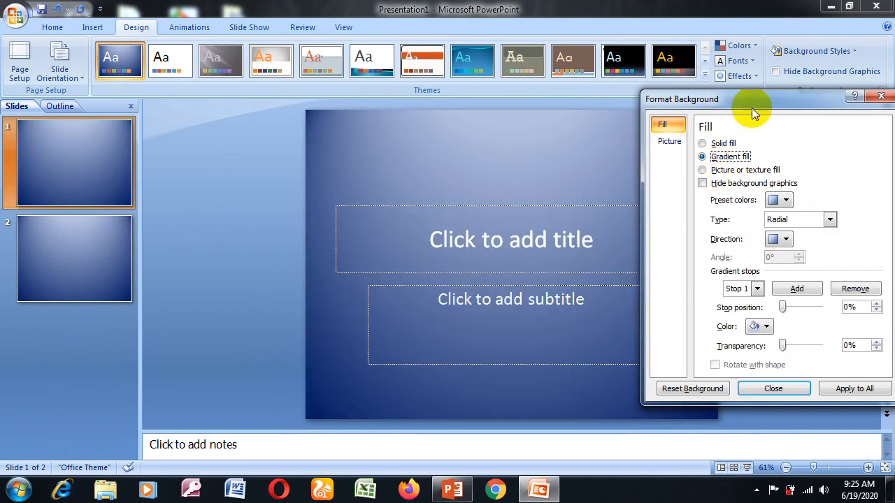
pyautogui.moveTo(751, 105); pyautogui.dragTo(776, 105)
pyautogui.click(814, 199)
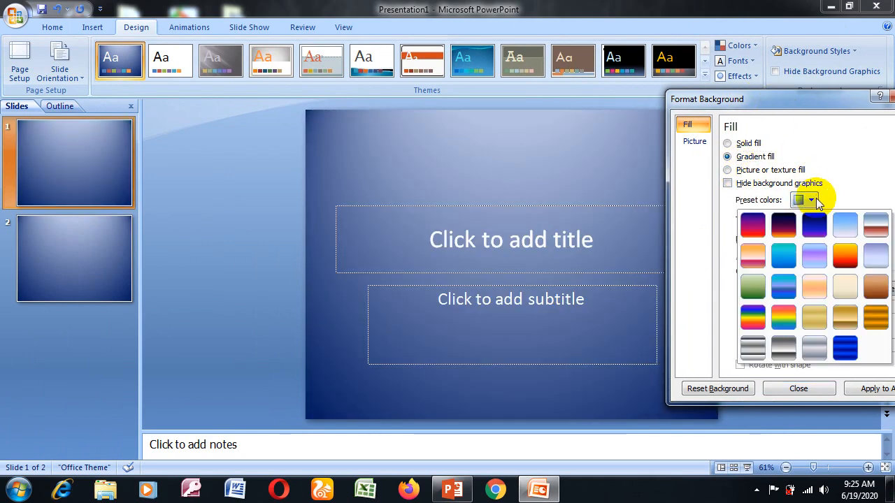
pyautogui.click(807, 101)
pyautogui.moveTo(795, 100); pyautogui.dragTo(788, 50)
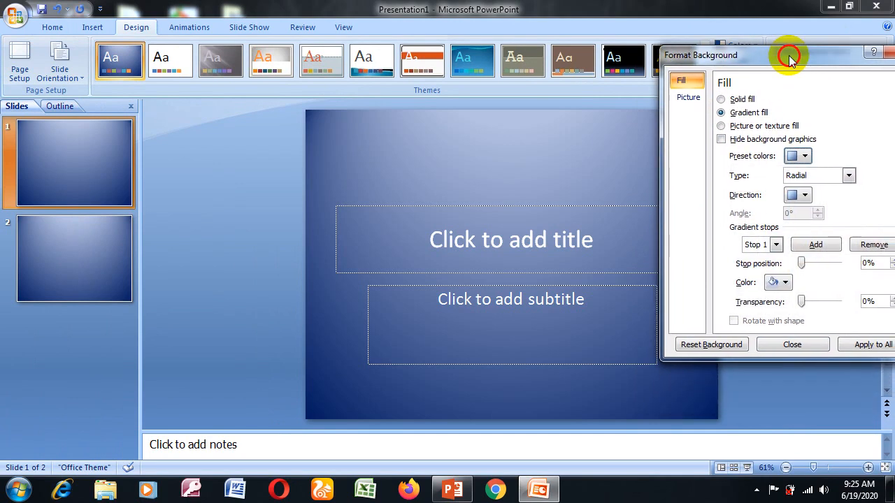
pyautogui.click(806, 150)
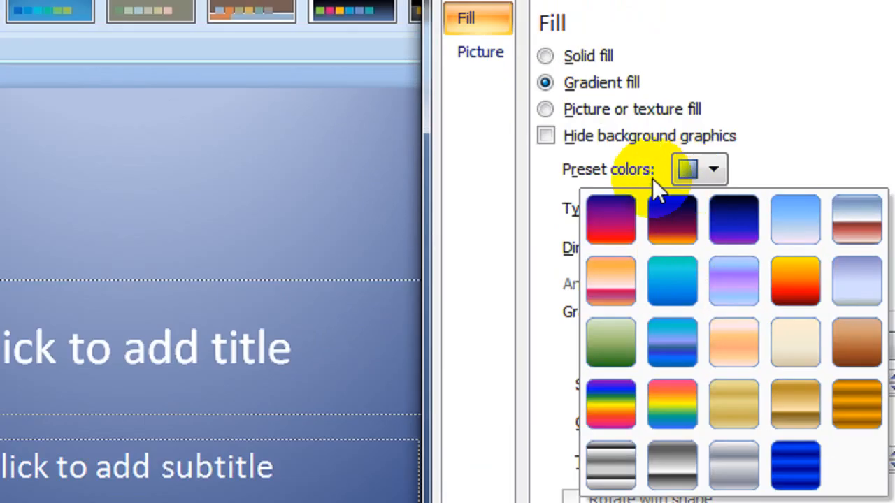
pyautogui.click(806, 151)
pyautogui.click(719, 170)
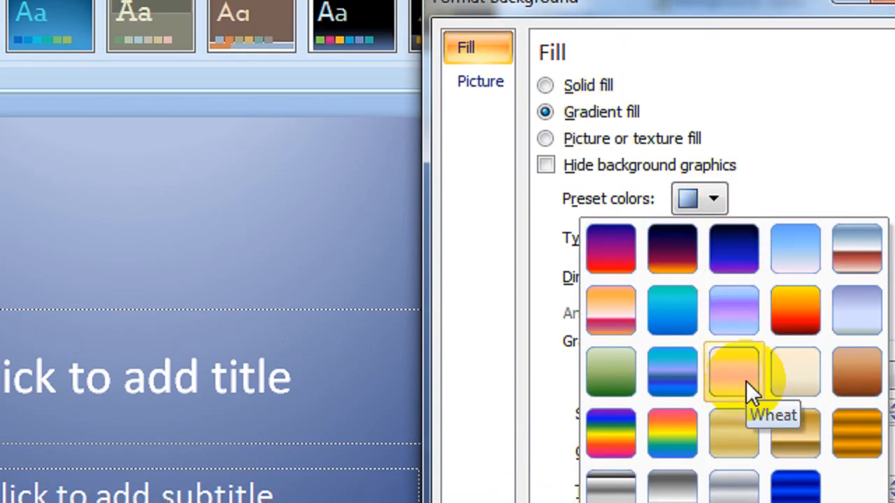
pyautogui.click(665, 243)
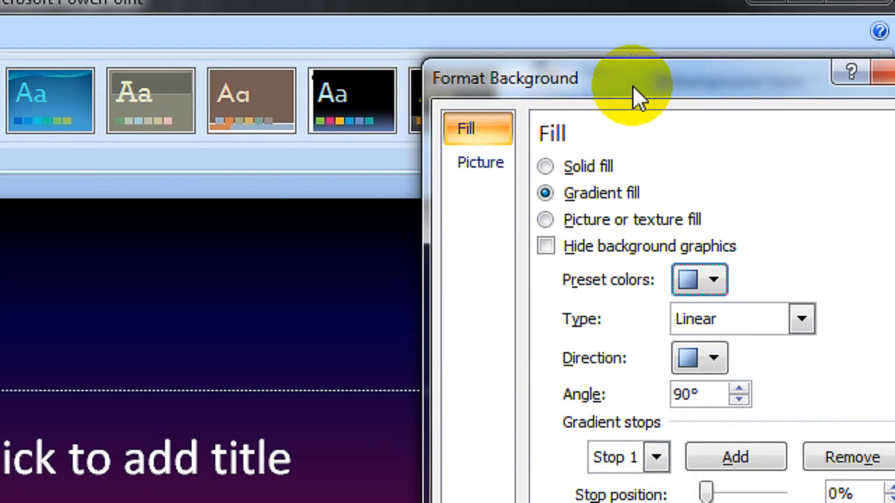
pyautogui.moveTo(632, 4)
pyautogui.mouseDown()
pyautogui.moveTo(664, 12)
pyautogui.moveTo(639, 9)
pyautogui.mouseUp()
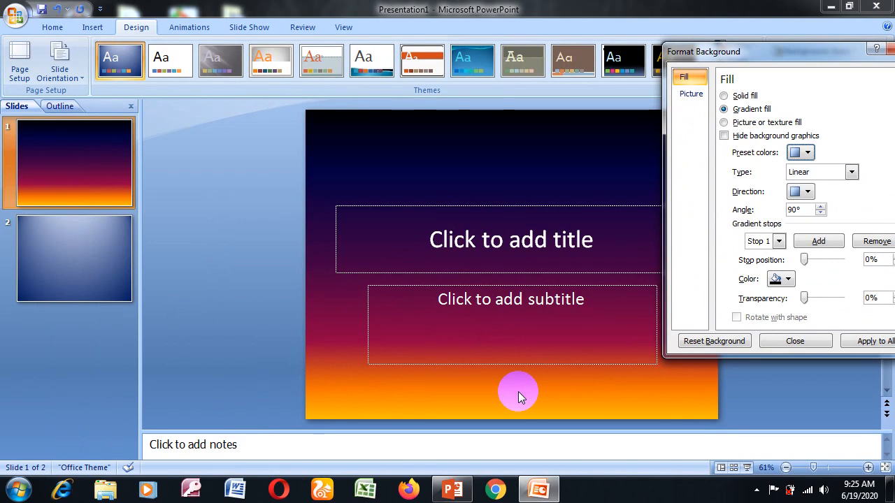
# Step: Change the background gradient's preset colors to Early Sunset
pyautogui.click(807, 153)
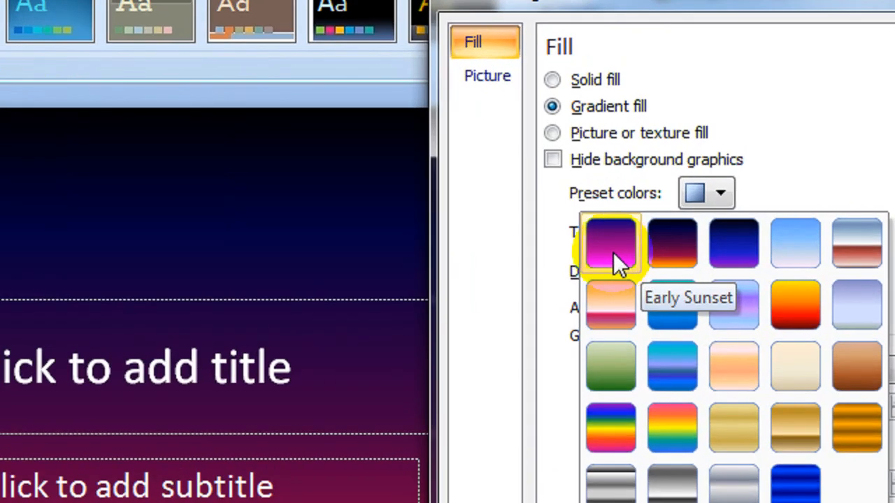
pyautogui.click(613, 252)
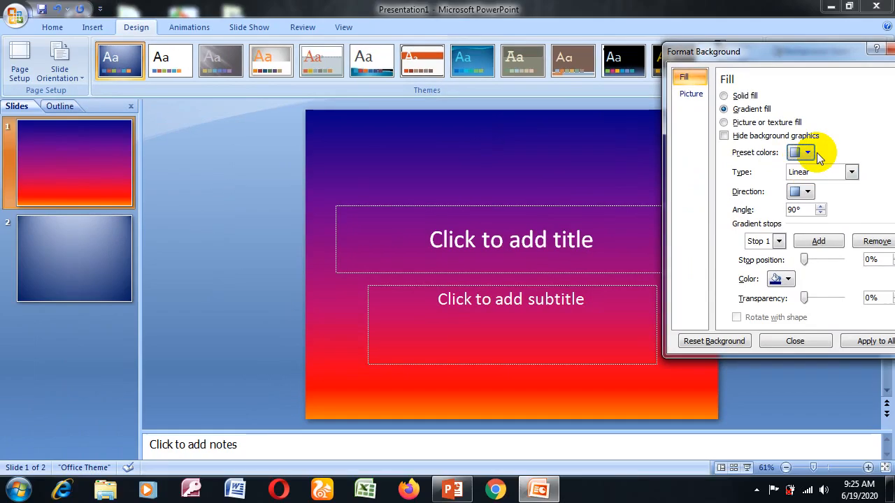
pyautogui.click(720, 193)
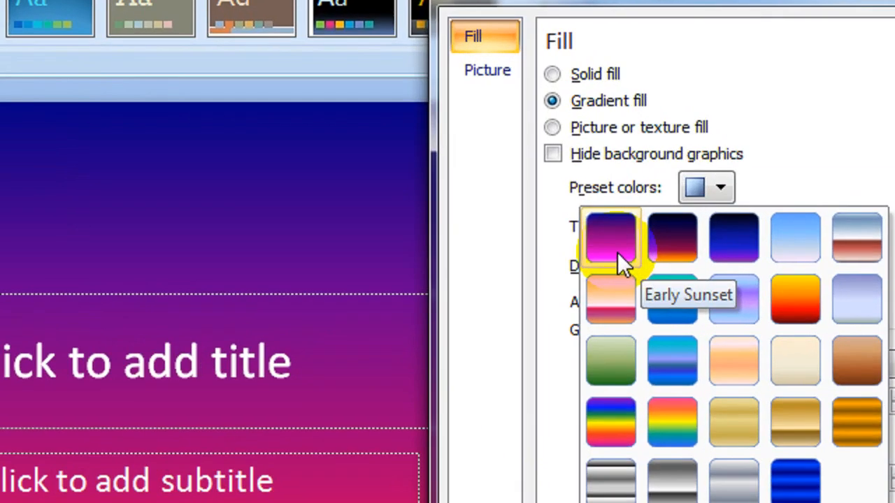
pyautogui.click(755, 185)
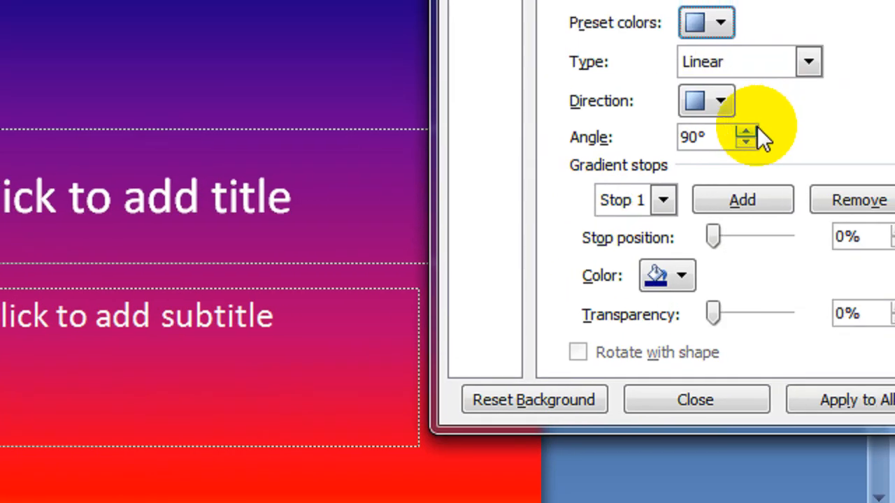
# Step: Rotate the linear background gradient up to a 170° angle and settle it at 110°
pyautogui.click(834, 78)
pyautogui.click(833, 77)
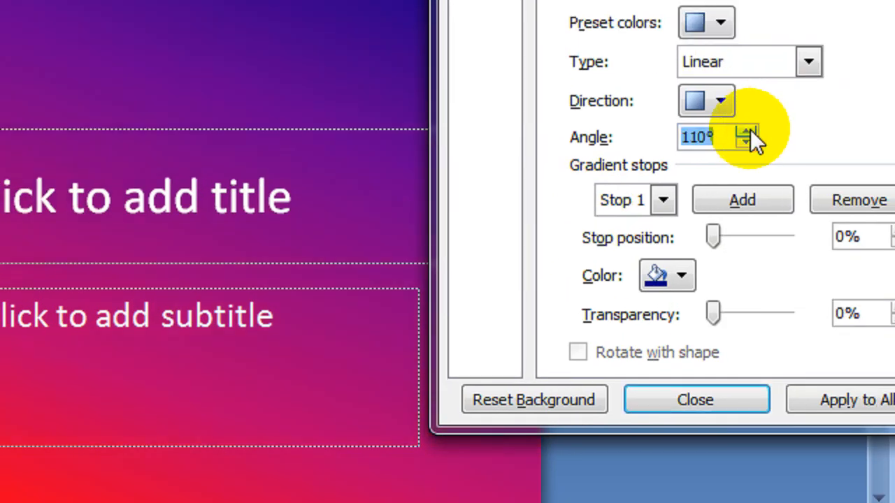
pyautogui.click(750, 130)
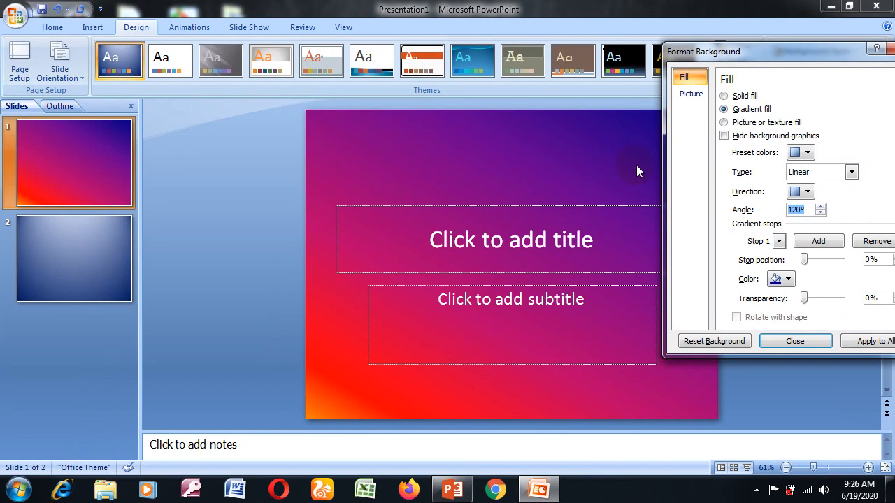
pyautogui.click(813, 199)
pyautogui.click(821, 207)
pyautogui.click(821, 207)
pyautogui.click(821, 207)
pyautogui.click(820, 207)
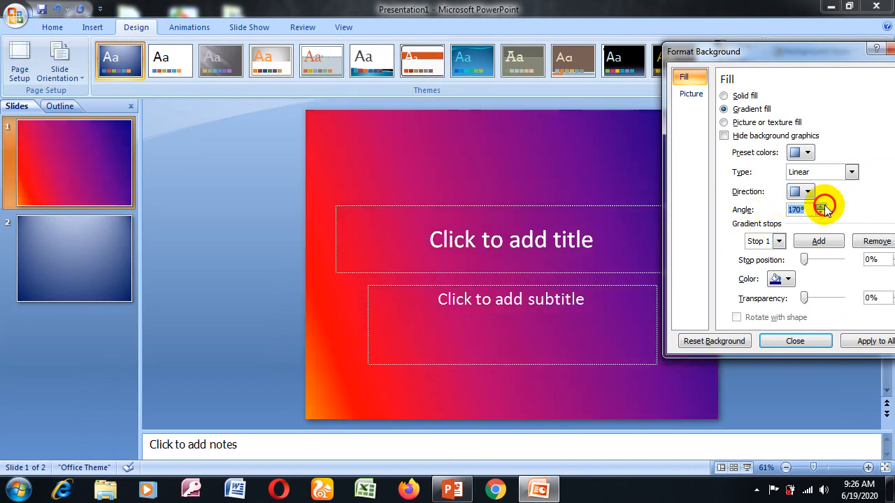
pyautogui.click(821, 207)
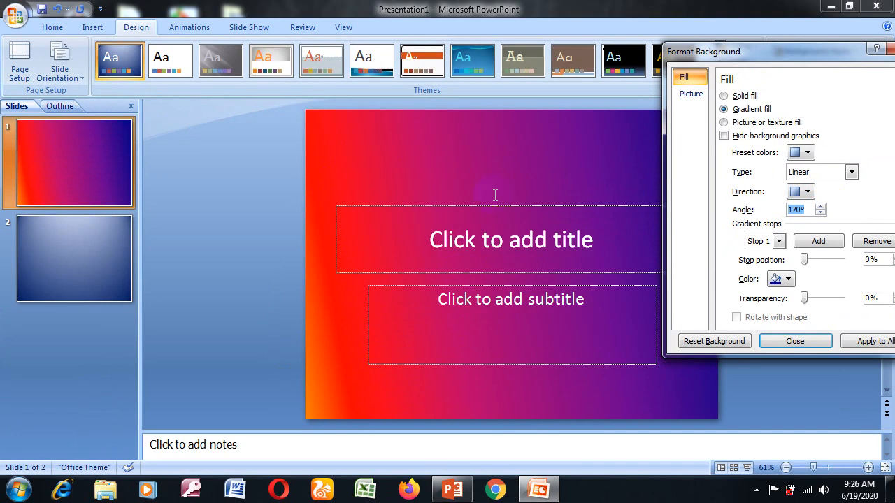
pyautogui.moveTo(822, 207); pyautogui.dragTo(821, 212)
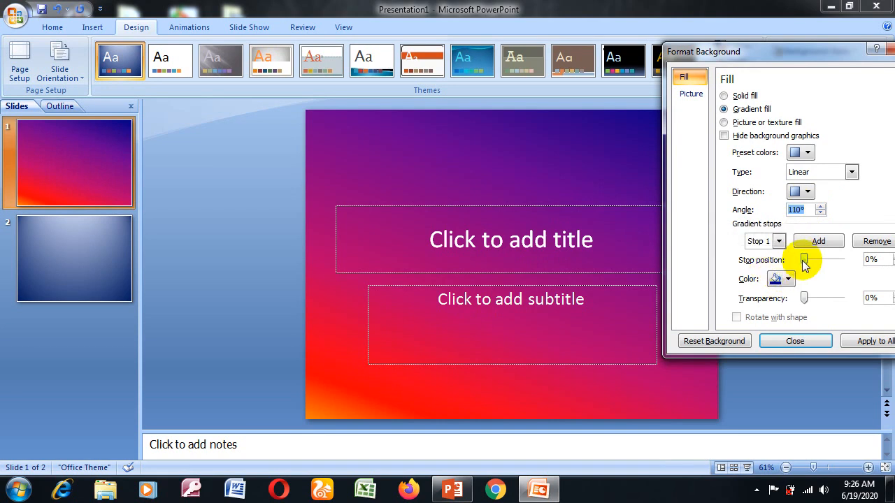
# Step: Try different positions for gradient Stop 1 and set its stop position to 47%
pyautogui.moveTo(805, 259)
pyautogui.mouseDown()
pyautogui.moveTo(848, 258)
pyautogui.moveTo(744, 255)
pyautogui.moveTo(795, 253)
pyautogui.moveTo(787, 258)
pyautogui.mouseUp()
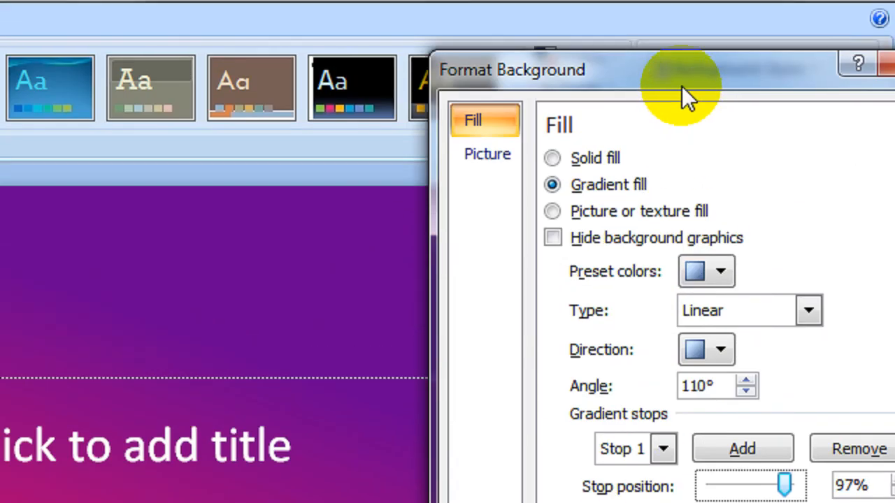
pyautogui.moveTo(681, 85); pyautogui.dragTo(629, 116)
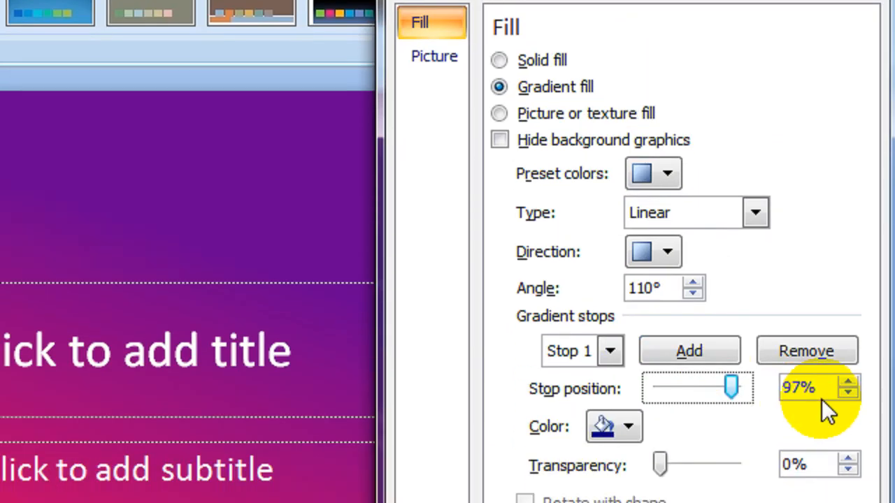
pyautogui.moveTo(731, 368); pyautogui.dragTo(711, 368)
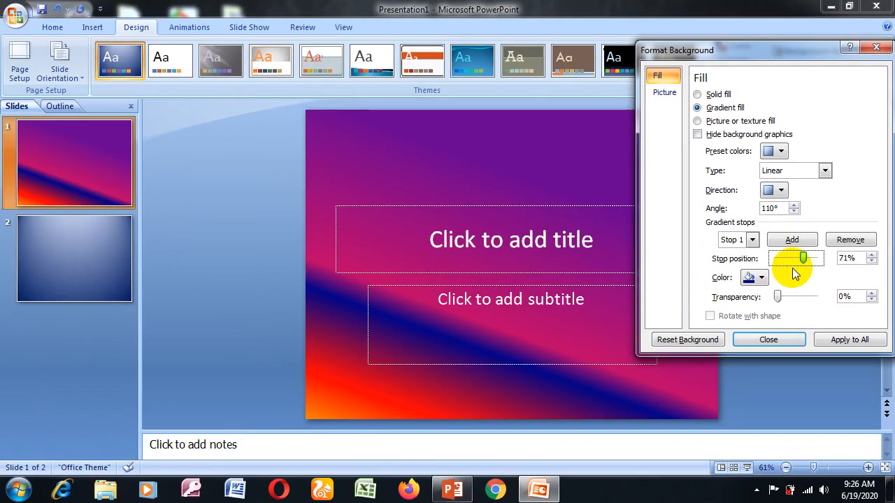
pyautogui.moveTo(803, 258); pyautogui.dragTo(795, 258)
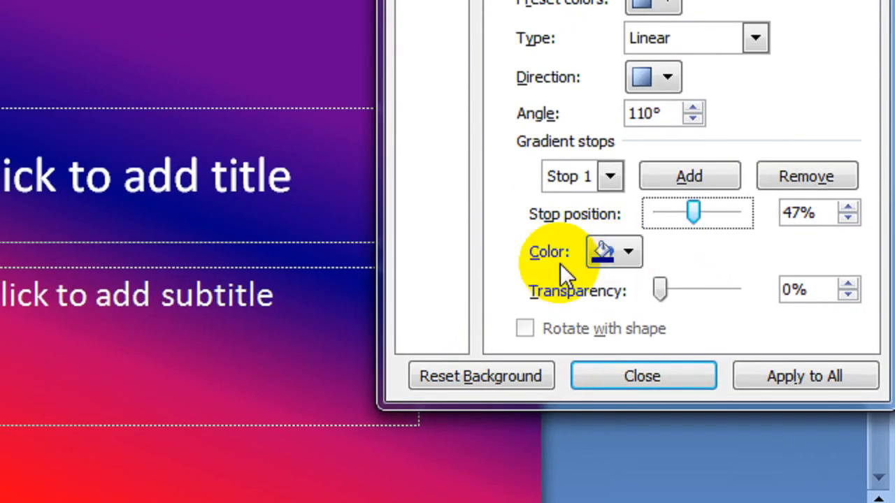
# Step: Color gradient Stop 1 green, try its transparency at 17% and return it to 0%, and try another stop position
pyautogui.click(628, 252)
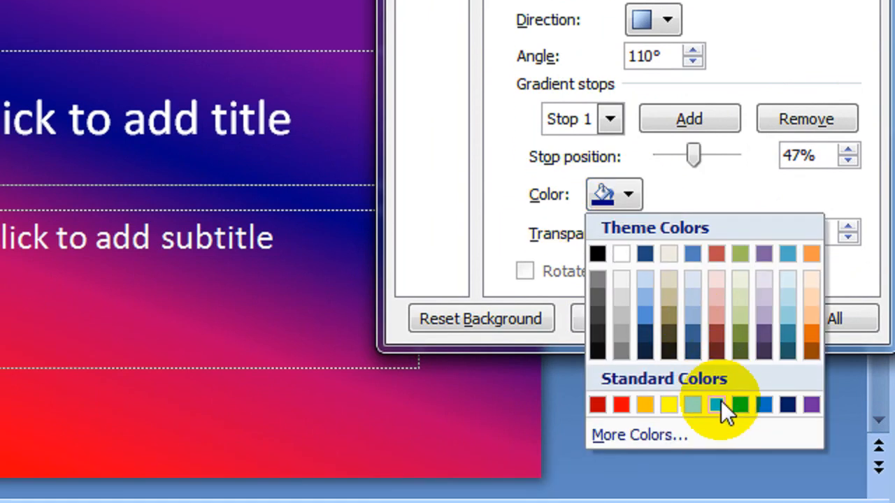
pyautogui.click(716, 461)
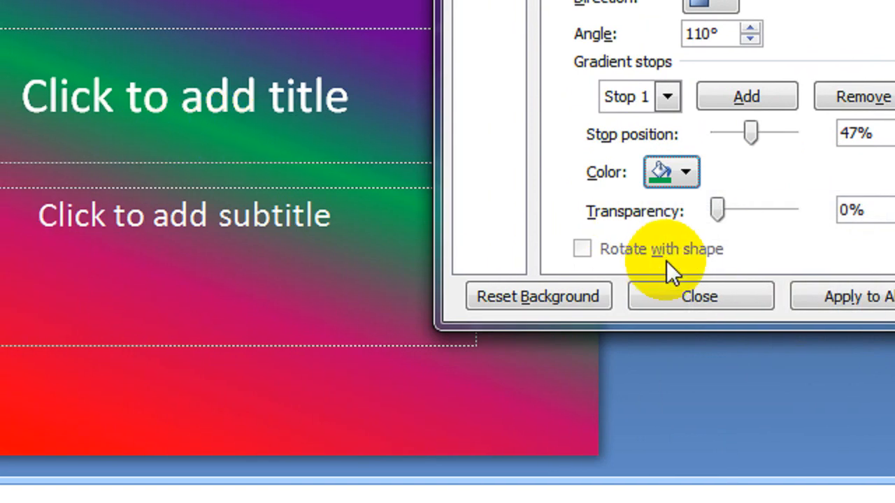
pyautogui.moveTo(718, 212); pyautogui.dragTo(735, 212)
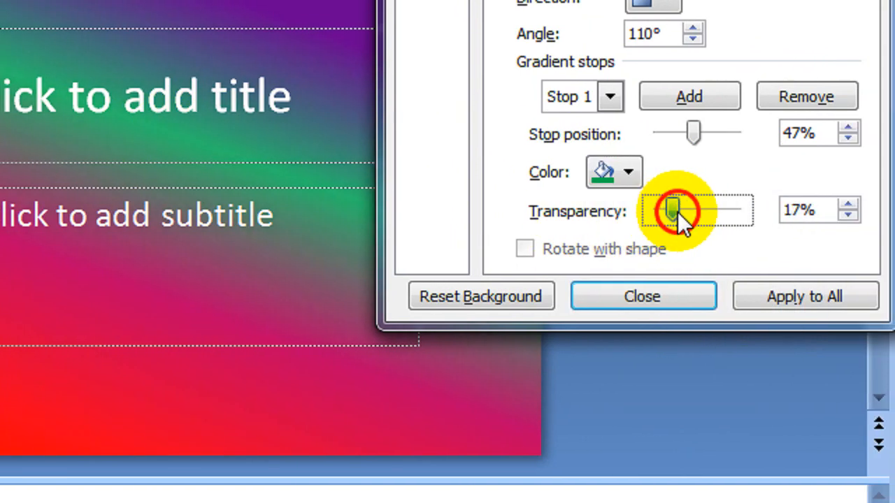
pyautogui.moveTo(677, 212)
pyautogui.mouseDown()
pyautogui.moveTo(743, 212)
pyautogui.moveTo(661, 215)
pyautogui.mouseUp()
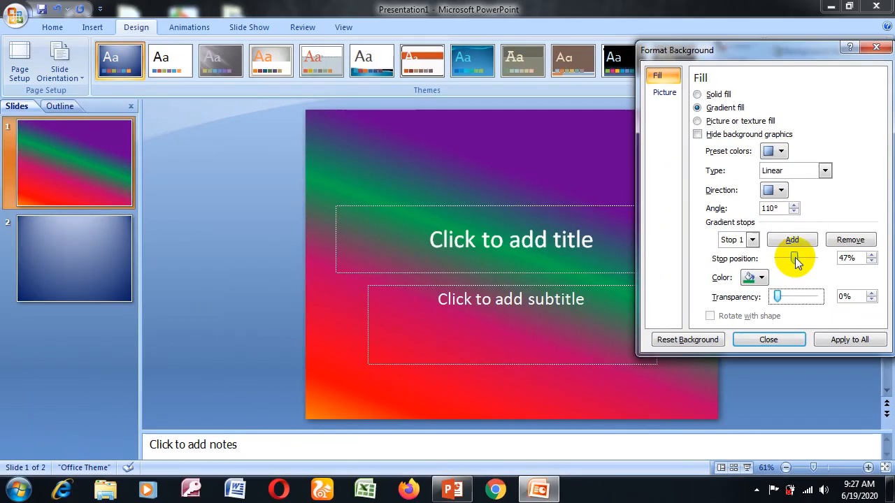
pyautogui.moveTo(780, 242); pyautogui.dragTo(807, 263)
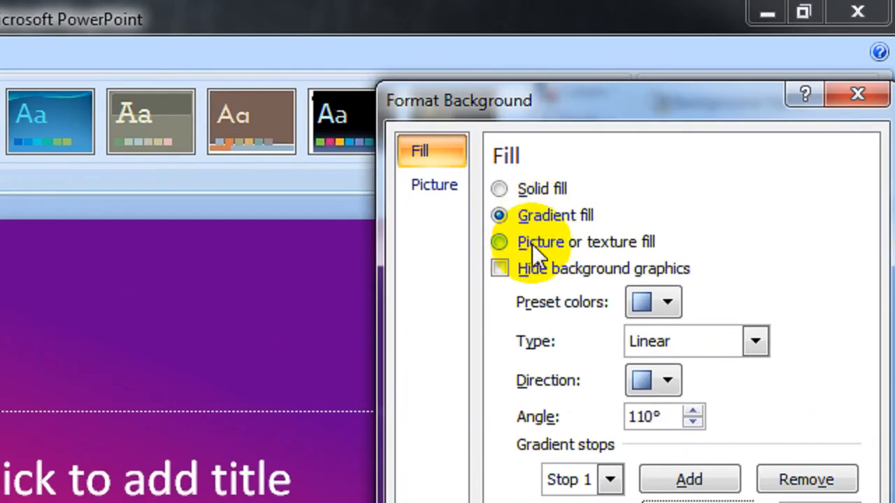
# Step: Switch slide 1's background to a picture or texture fill, open the texture choices, and try the Hide background graphics option
pyautogui.click(537, 244)
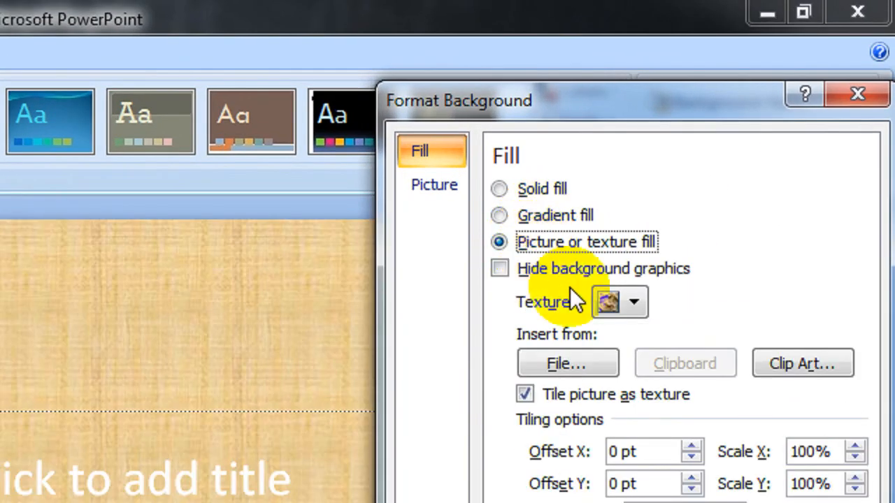
pyautogui.click(635, 304)
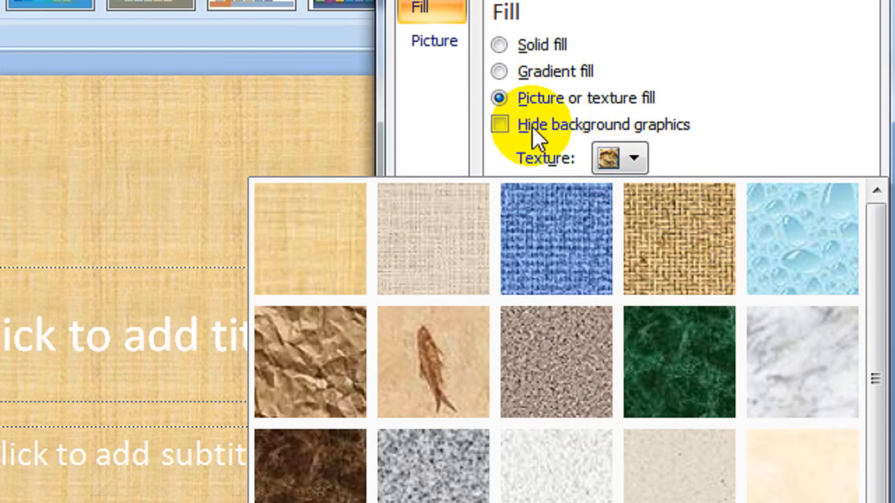
pyautogui.click(531, 126)
pyautogui.click(532, 127)
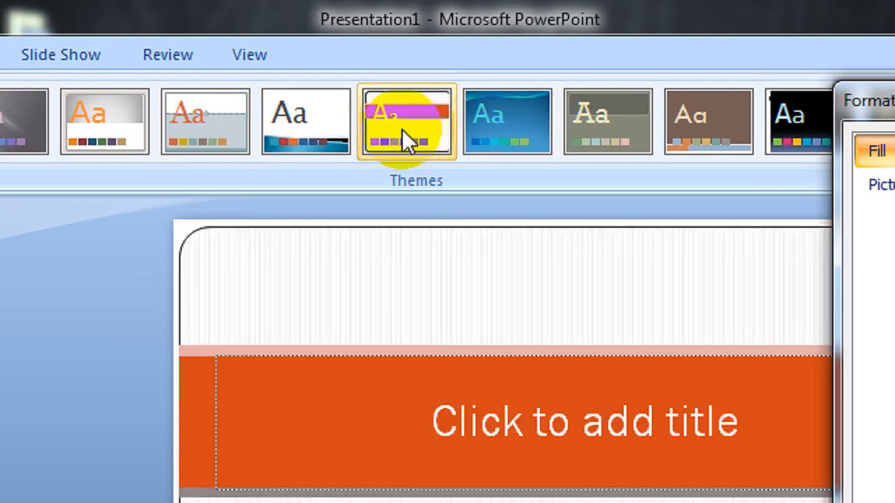
# Step: Apply the theme with the orange title band and toggle Hide background graphics on and off, leaving it off
pyautogui.click(416, 131)
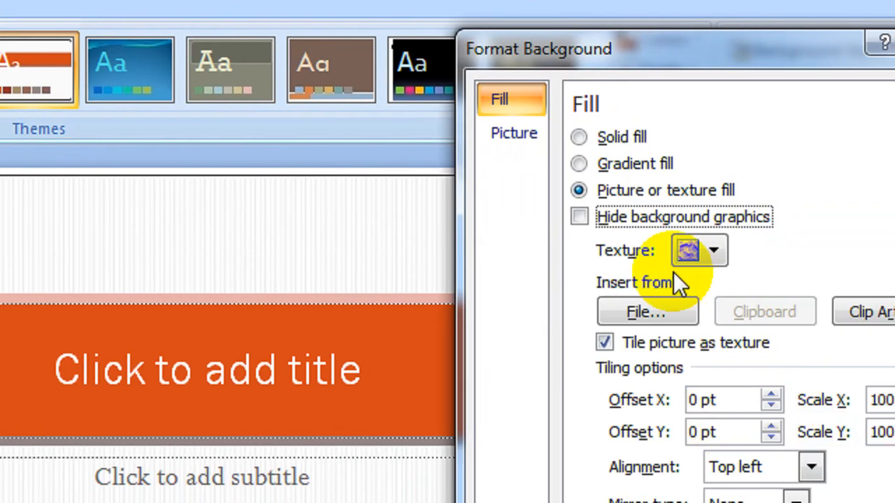
pyautogui.click(578, 217)
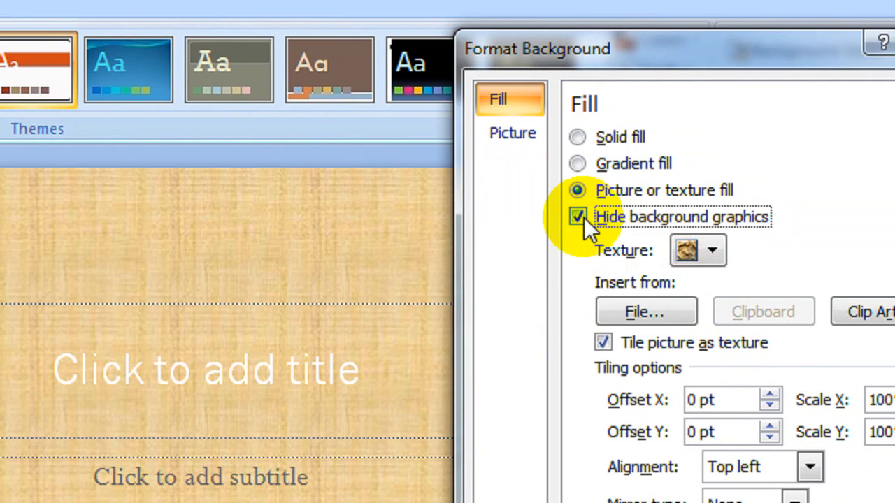
pyautogui.click(583, 217)
pyautogui.click(583, 218)
pyautogui.click(583, 217)
# Step: Change the background to a gradient fill using the preset running from dark navy to crimson, and hide the background graphics
pyautogui.click(616, 175)
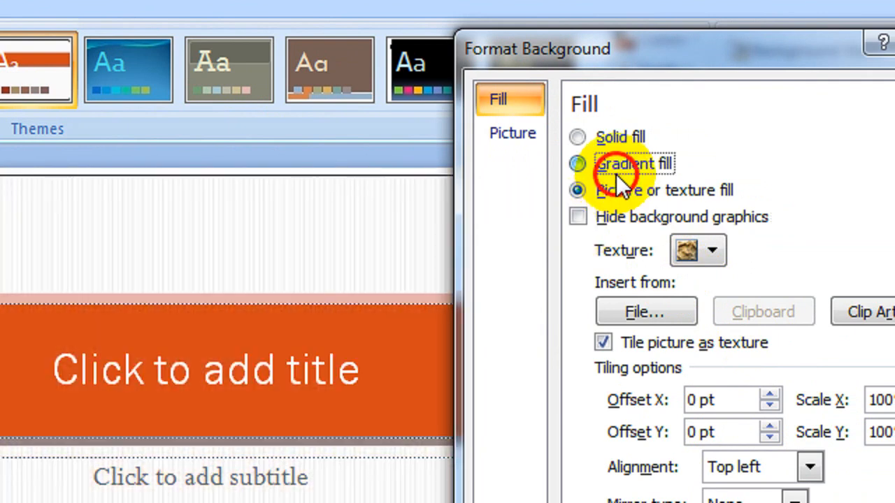
pyautogui.click(731, 250)
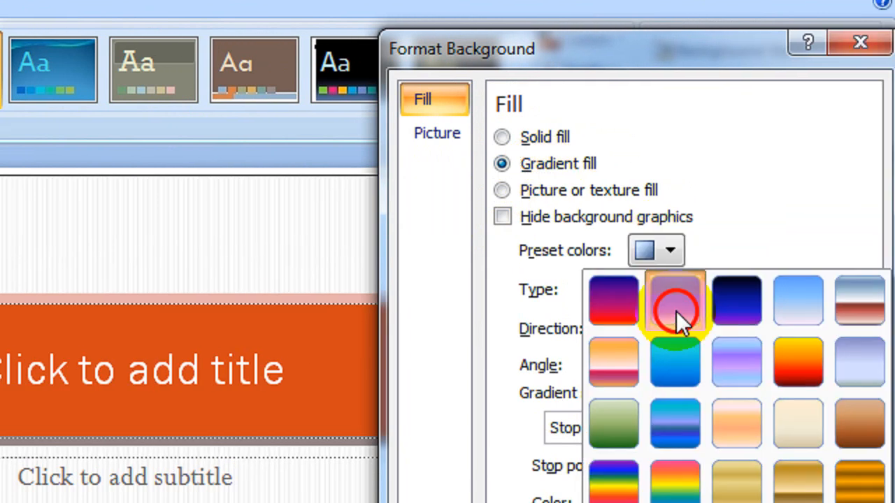
pyautogui.click(676, 311)
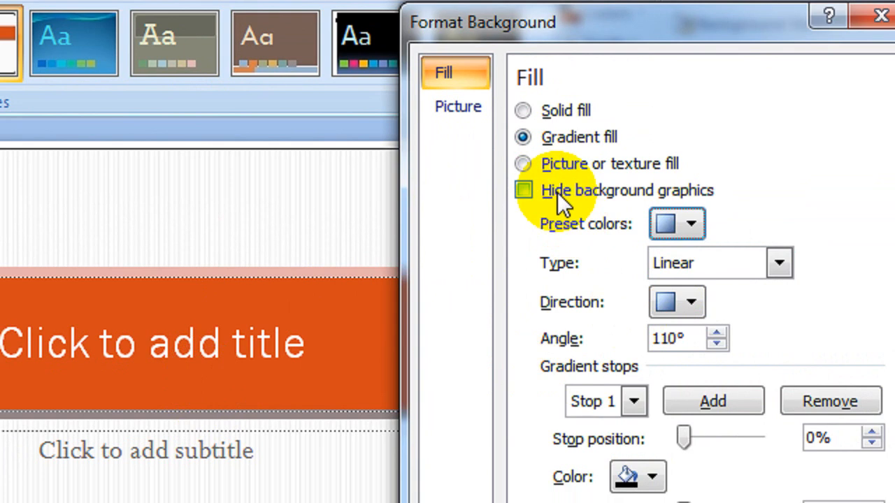
pyautogui.click(557, 192)
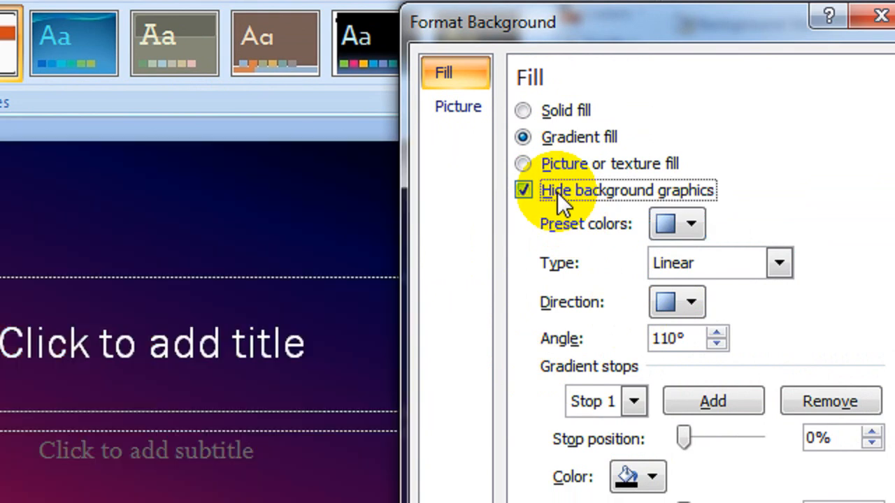
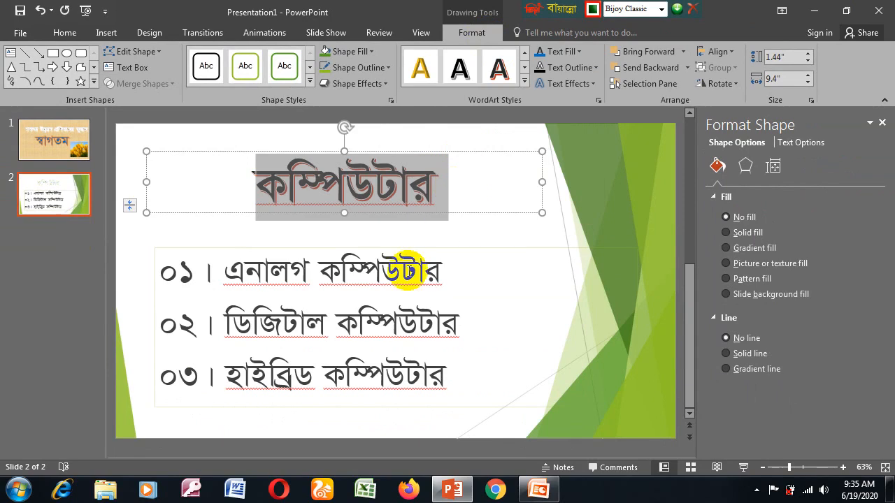
# Step: Apply the red-filled WordArt style with an offset outline to all three numbered lines on slide 2
pyautogui.click(419, 321)
pyautogui.moveTo(425, 366); pyautogui.dragTo(93, 264)
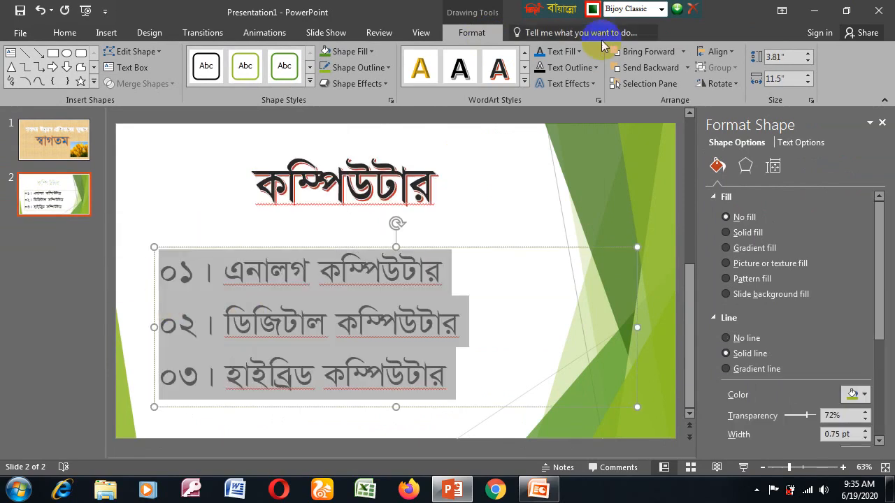
pyautogui.click(431, 76)
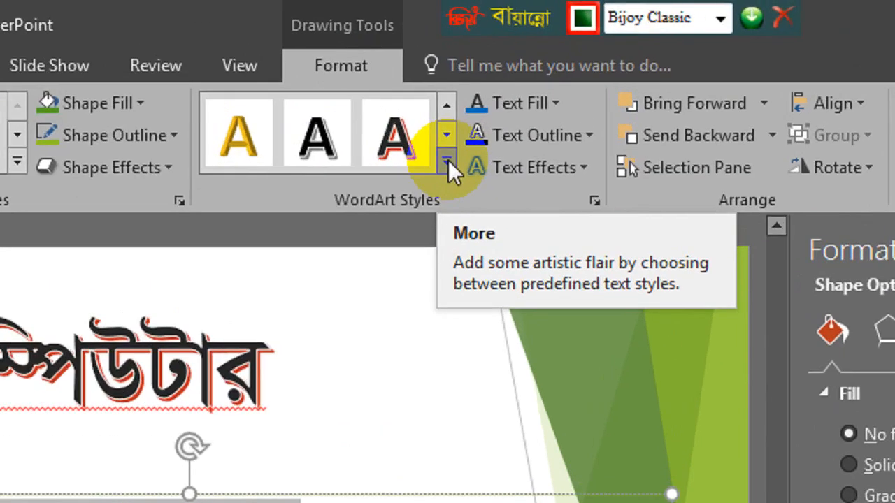
pyautogui.click(499, 111)
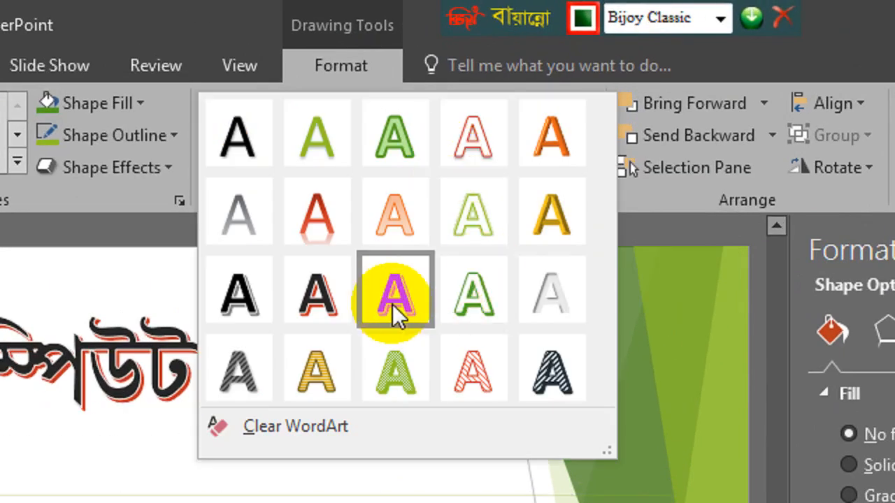
pyautogui.click(395, 315)
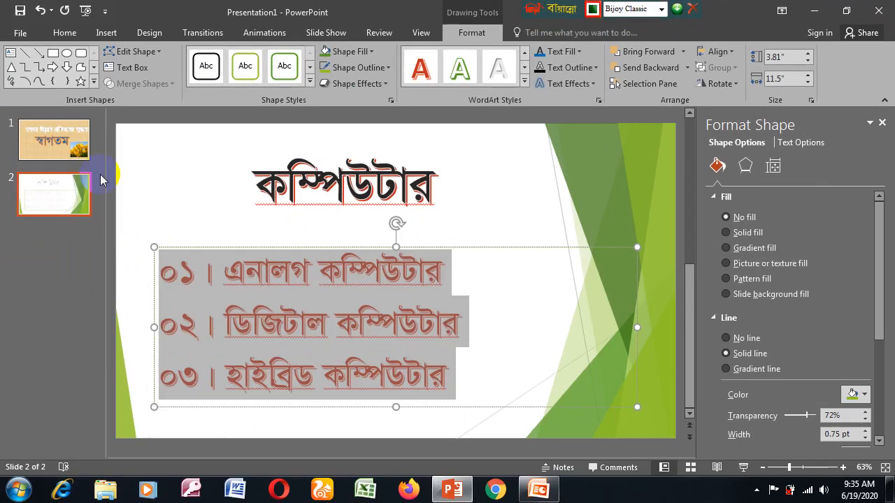
# Step: Go back to slide 1 and open the additional entrance effects for its upper heading
pyautogui.click(78, 149)
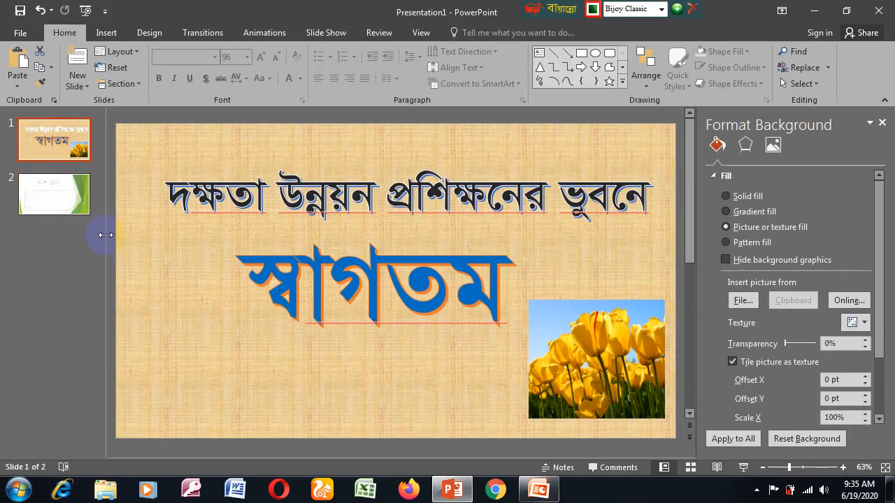
pyautogui.click(60, 198)
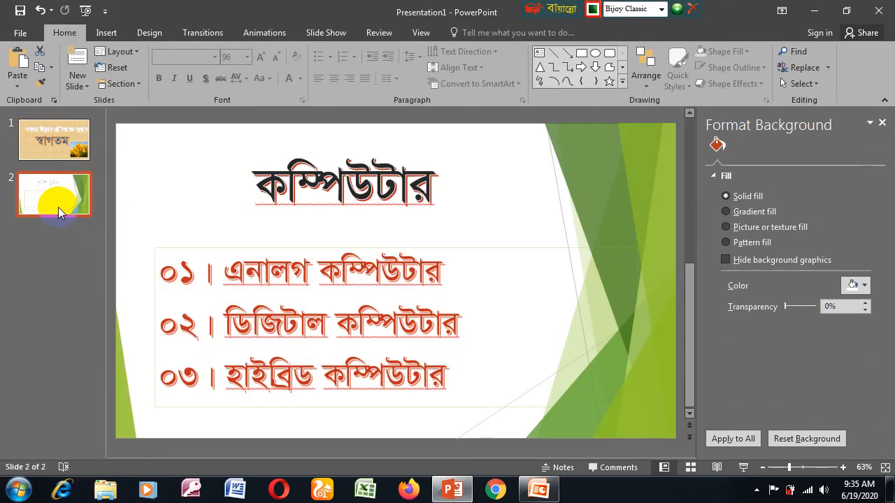
pyautogui.click(77, 148)
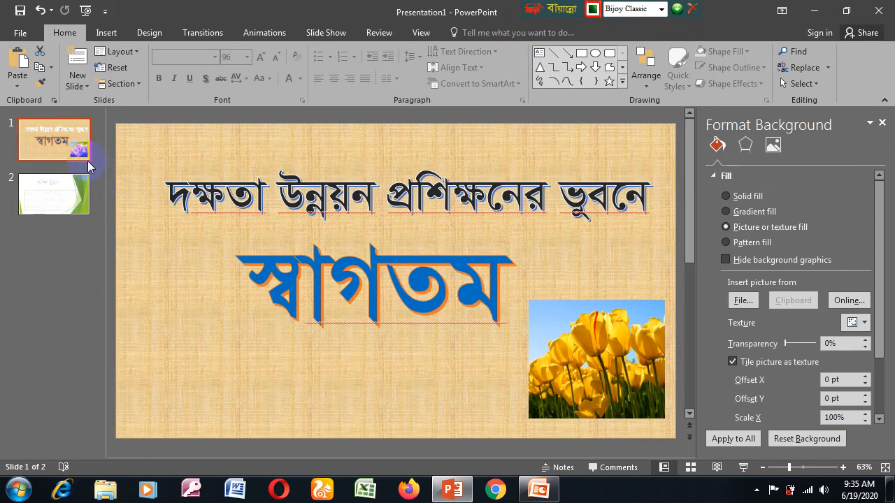
pyautogui.click(62, 144)
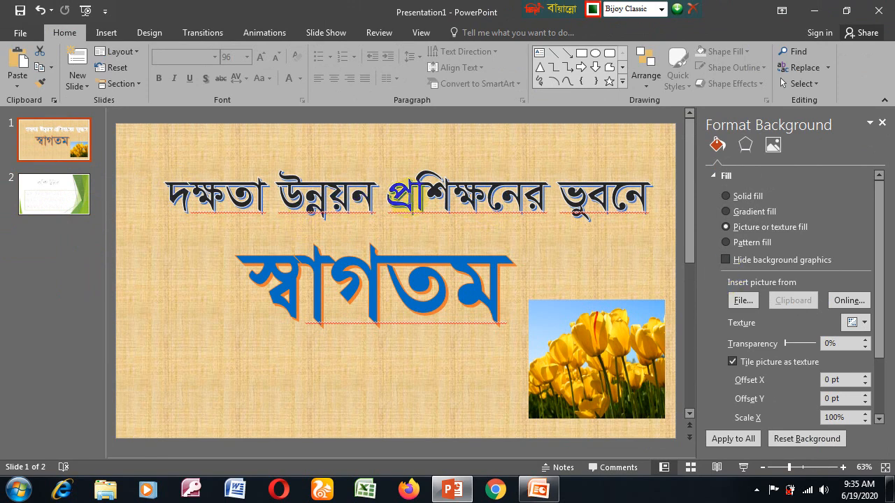
pyautogui.click(416, 210)
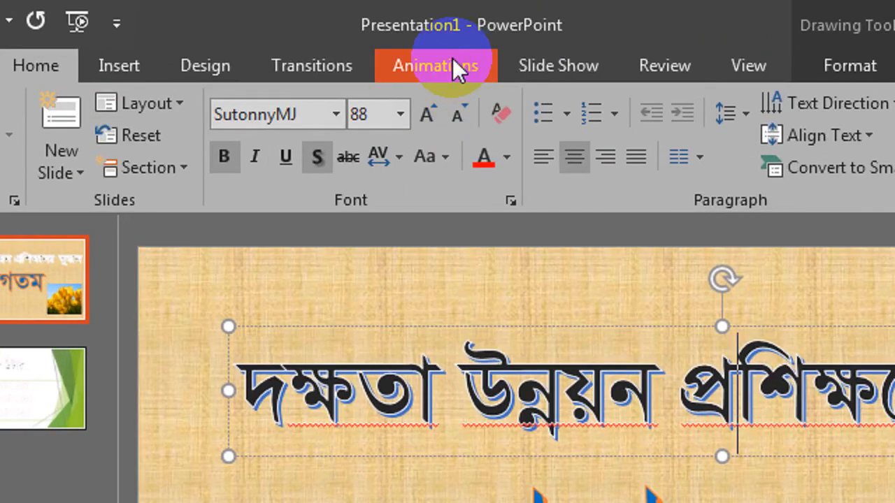
pyautogui.click(452, 68)
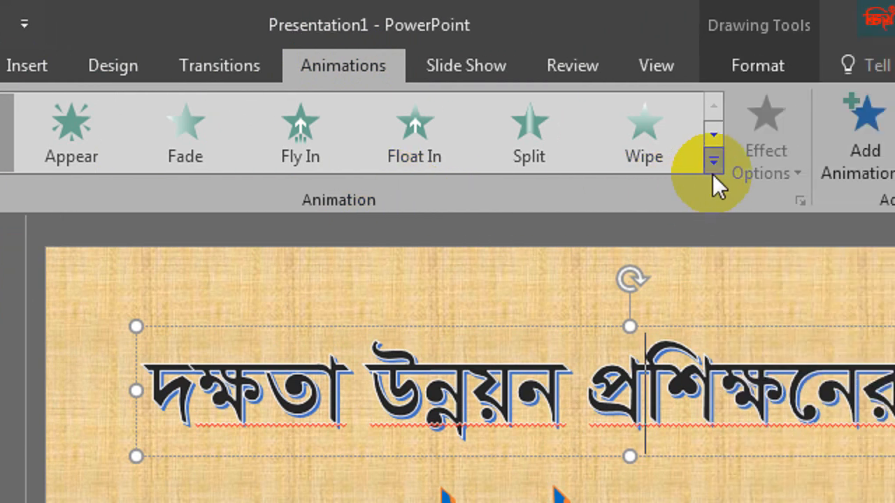
pyautogui.click(713, 162)
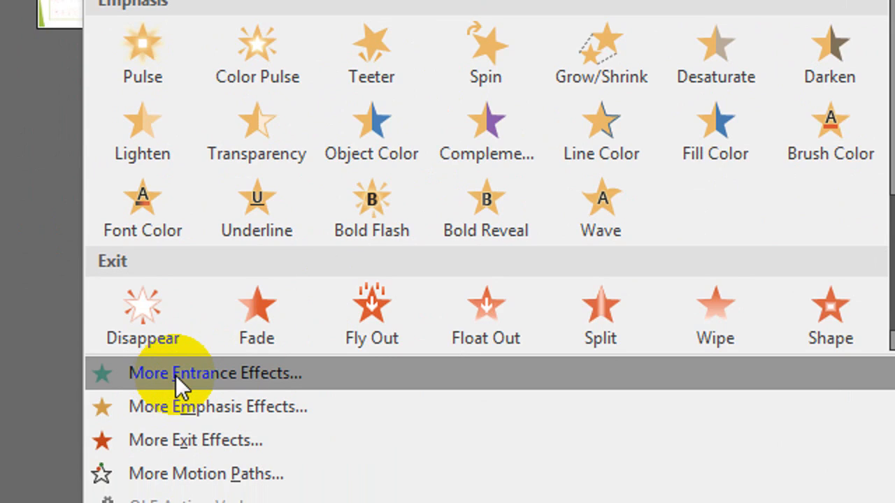
pyautogui.click(181, 375)
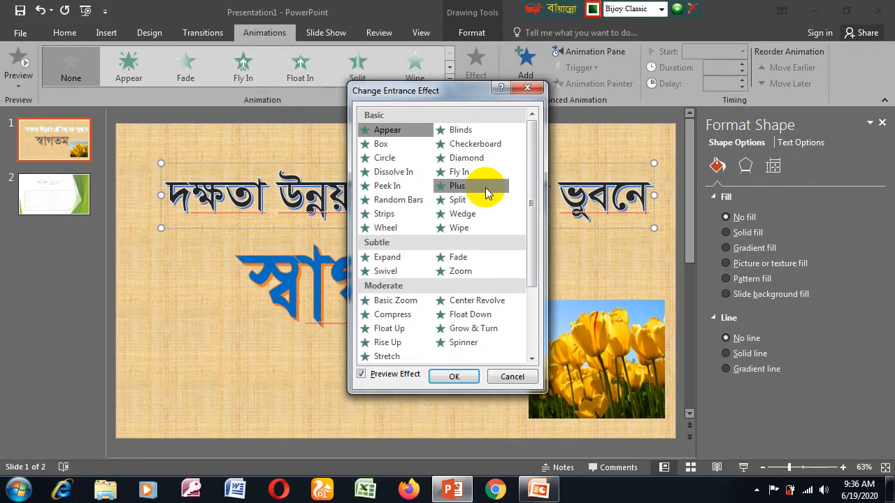
# Step: Move the Change Entrance Effect dialog clear of the slide text and switch Preview Effect off and on again
pyautogui.moveTo(452, 90); pyautogui.dragTo(775, 112)
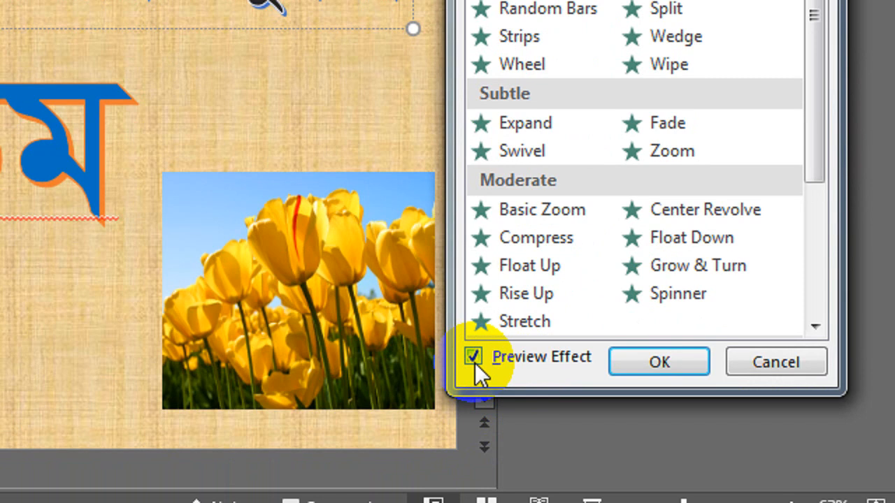
pyautogui.click(474, 358)
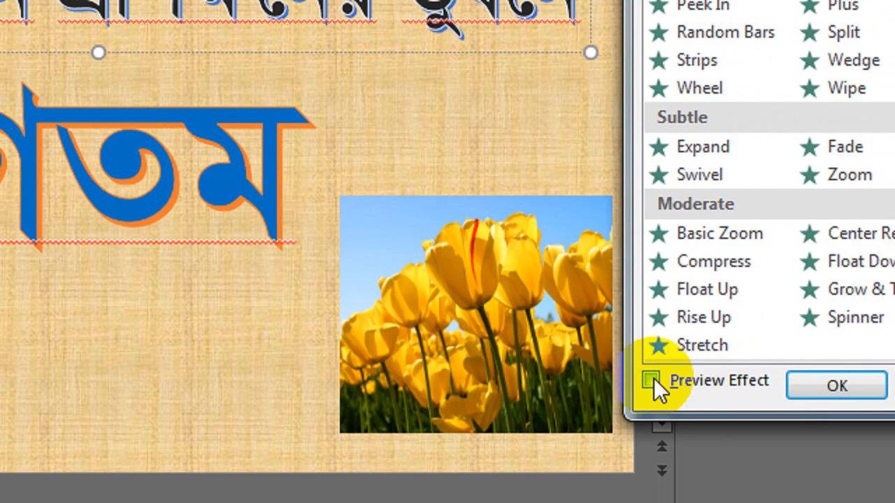
pyautogui.click(651, 379)
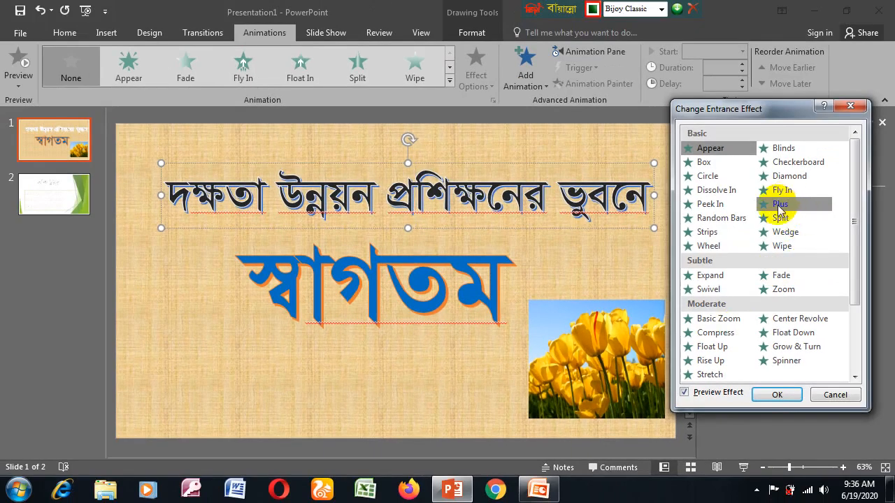
# Step: Preview several basic and moderate entrance effects on the upper heading, including Fly In, Plus, Wipe, Center Revolve and Spinner
pyautogui.click(783, 191)
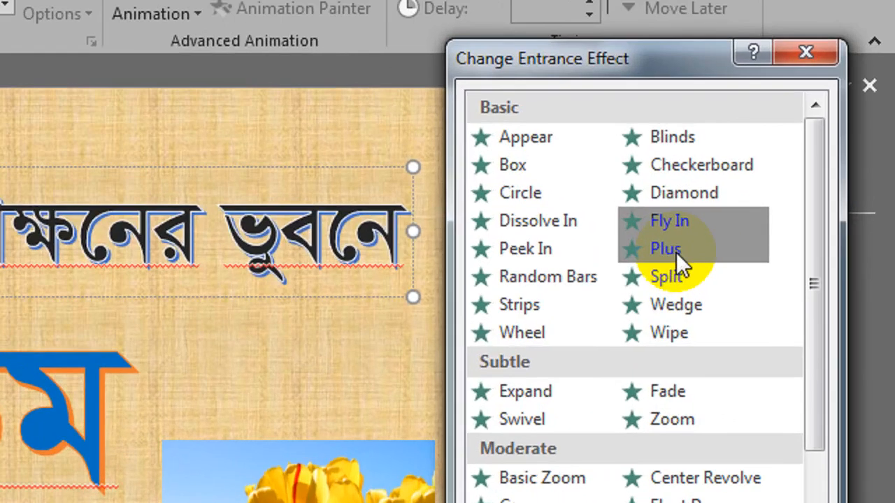
pyautogui.click(786, 204)
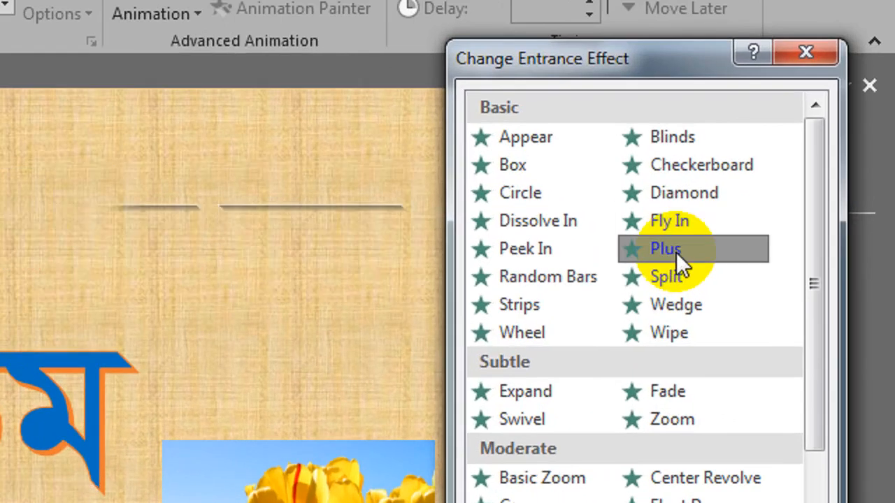
pyautogui.click(669, 334)
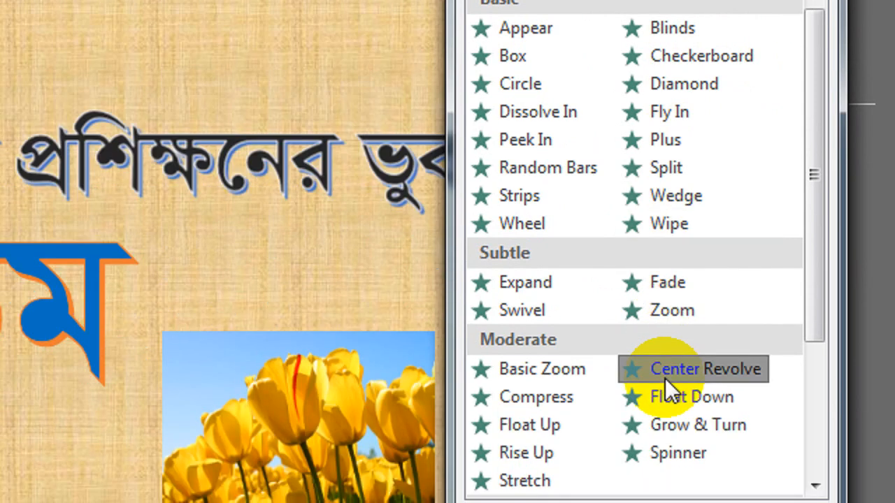
pyautogui.click(665, 403)
pyautogui.click(655, 476)
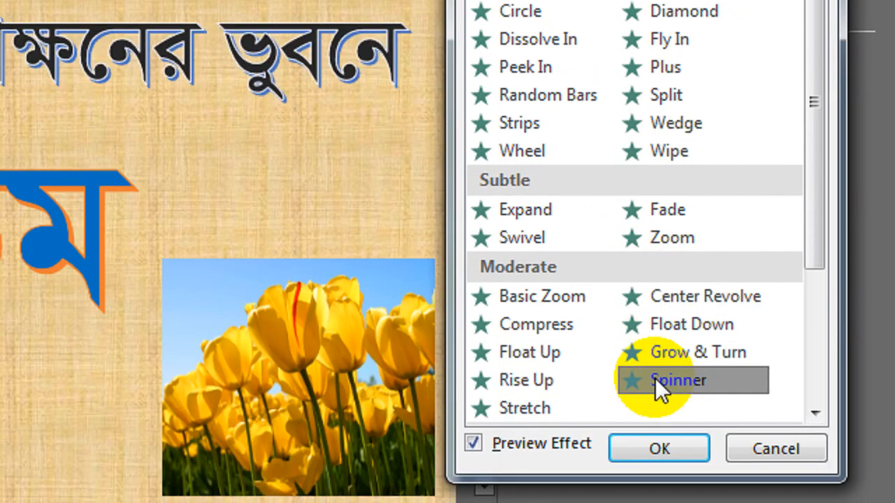
# Step: Preview the exciting entrance effects Drop and Bounce on the upper heading and apply Spiral In
pyautogui.moveTo(813, 249); pyautogui.dragTo(827, 413)
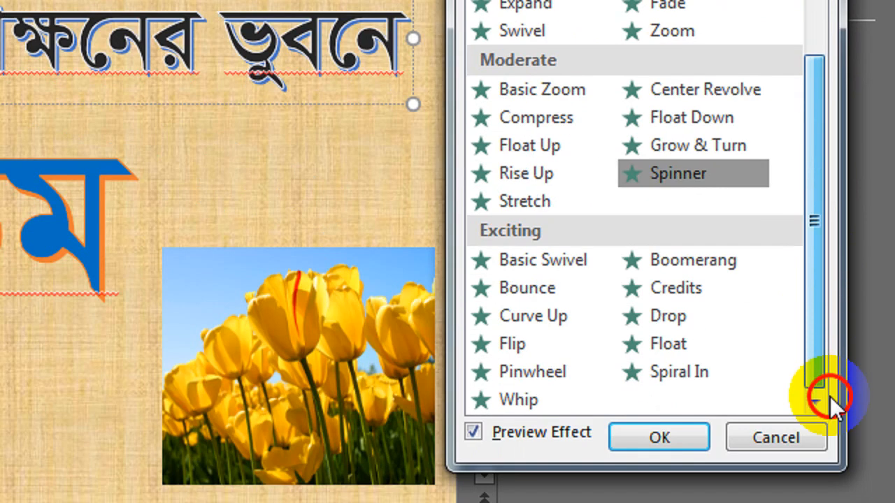
pyautogui.click(659, 328)
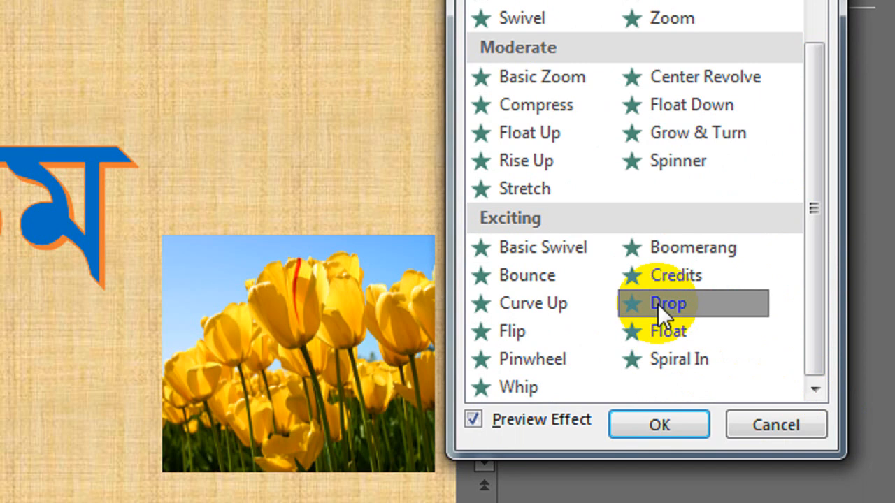
pyautogui.click(533, 282)
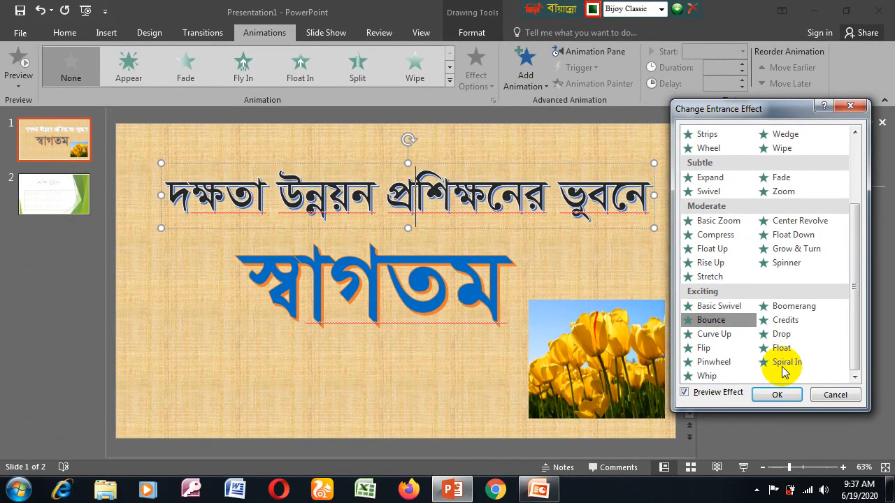
pyautogui.click(783, 365)
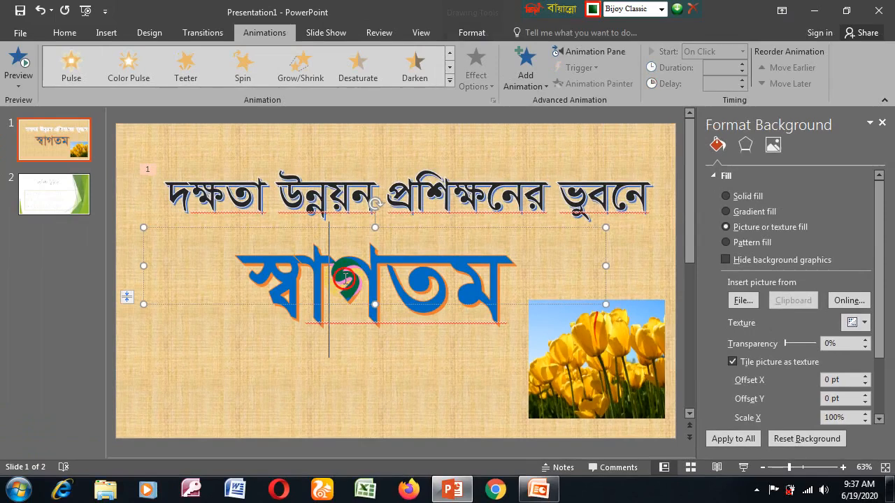
# Step: Preview Compress and Float Up on the large blue heading and apply the Rise Up entrance effect to it
pyautogui.click(410, 294)
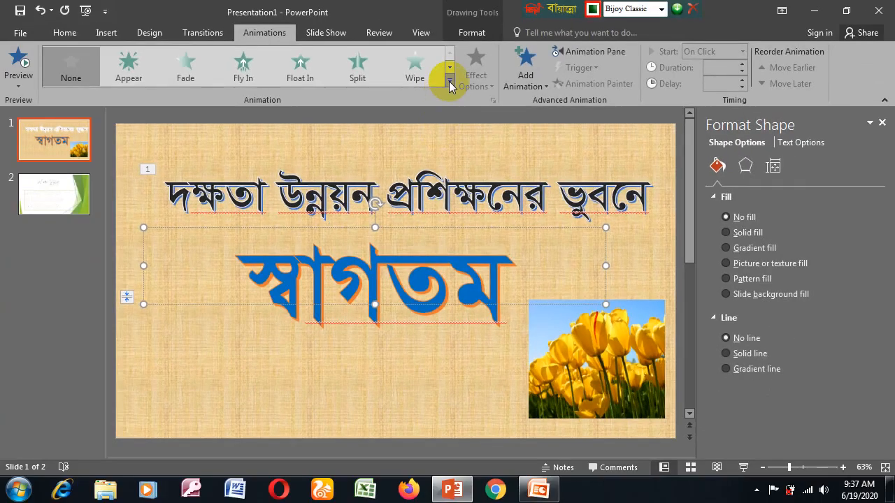
pyautogui.click(449, 81)
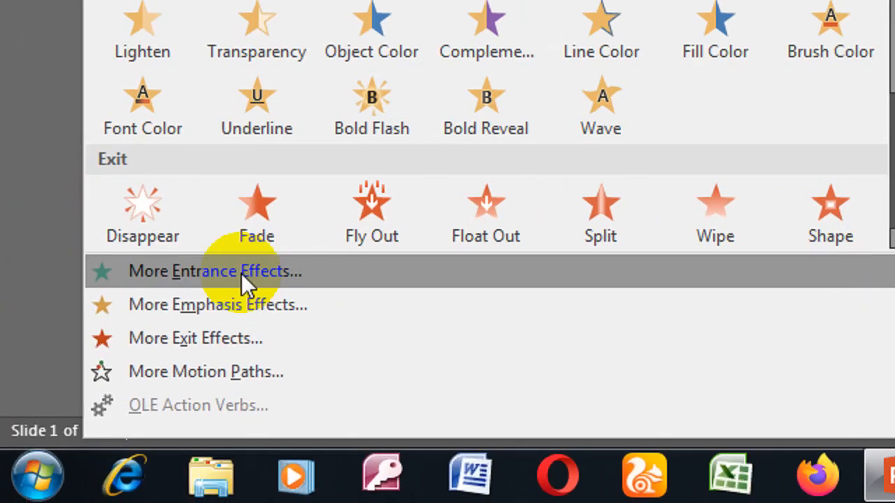
pyautogui.click(241, 273)
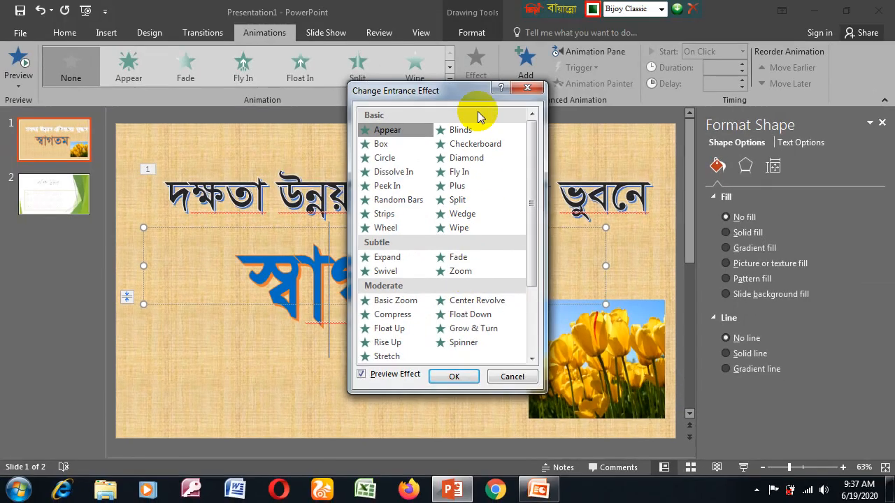
pyautogui.moveTo(437, 93); pyautogui.dragTo(782, 106)
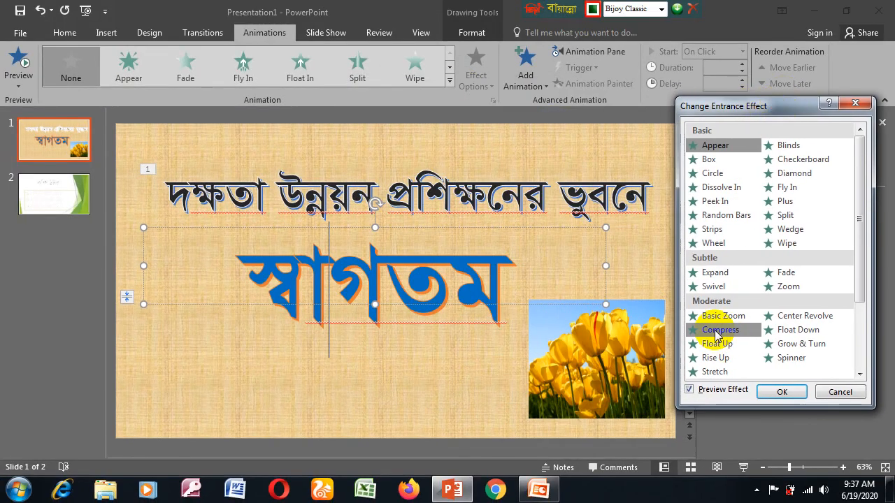
pyautogui.click(715, 334)
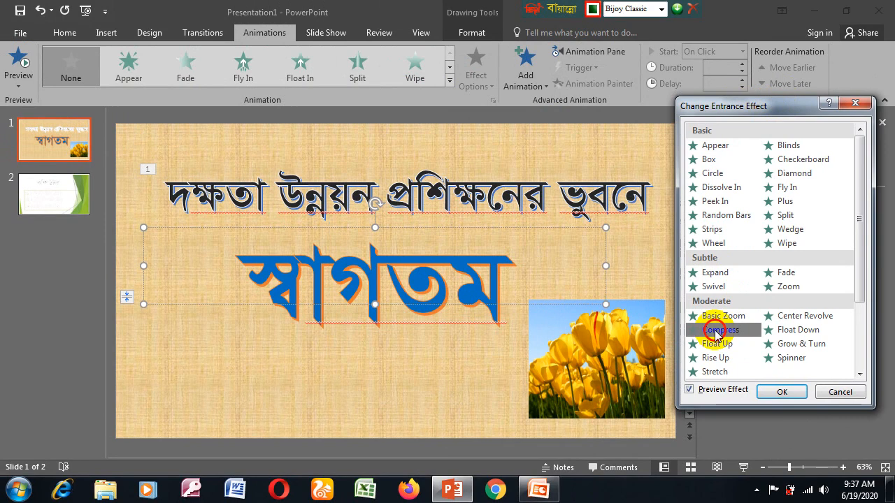
pyautogui.click(717, 345)
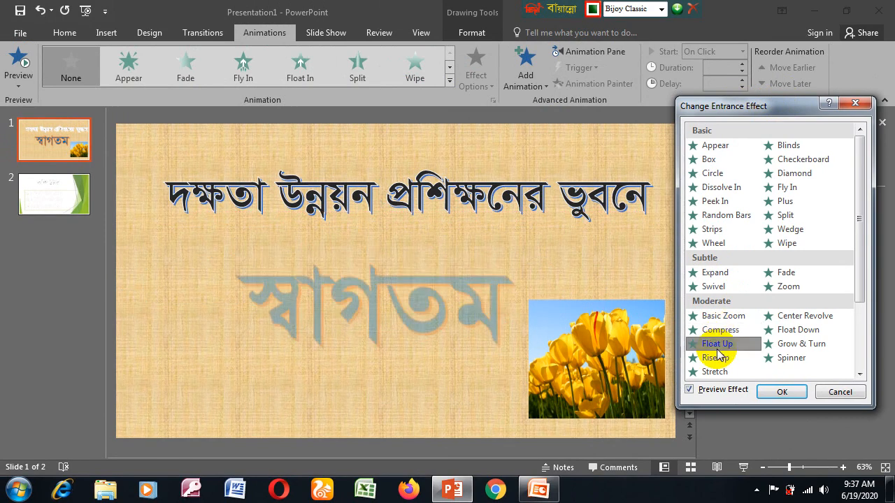
pyautogui.click(718, 358)
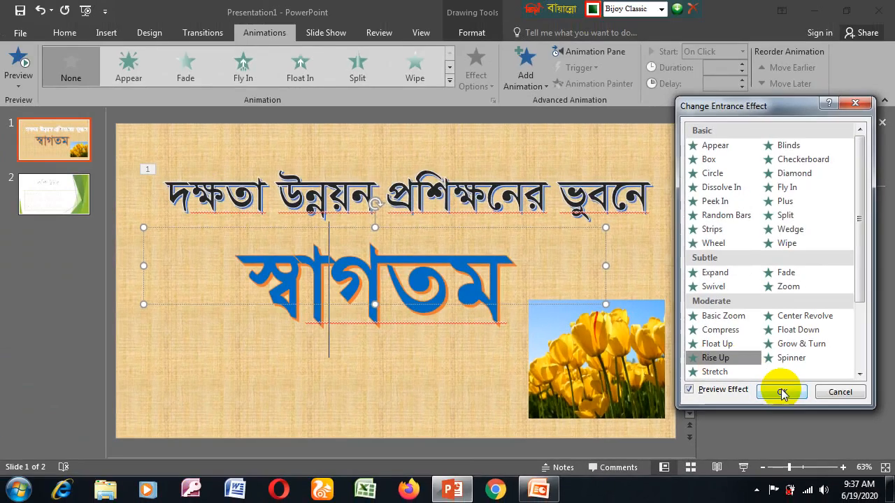
pyautogui.click(782, 393)
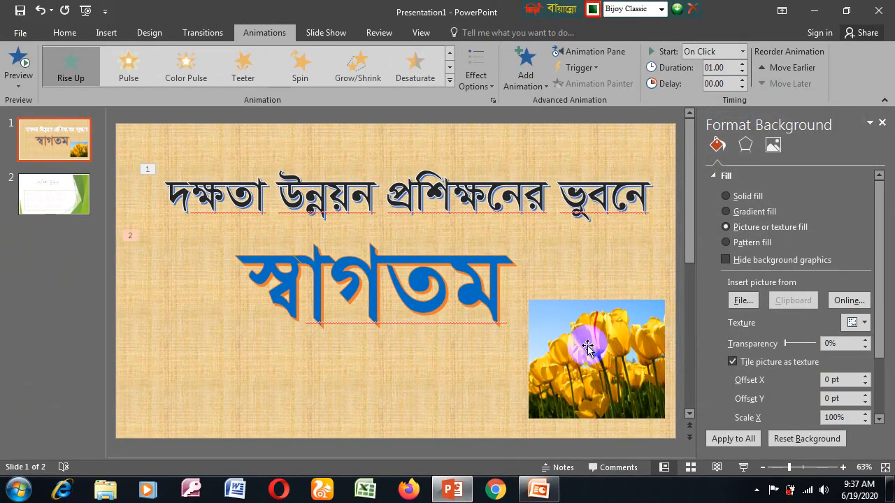
# Step: Nudge the tulip picture slightly down and left, and give it the Diamond entrance effect after previewing Compress
pyautogui.moveTo(585, 346)
pyautogui.mouseDown()
pyautogui.moveTo(577, 320)
pyautogui.moveTo(579, 348)
pyautogui.mouseUp()
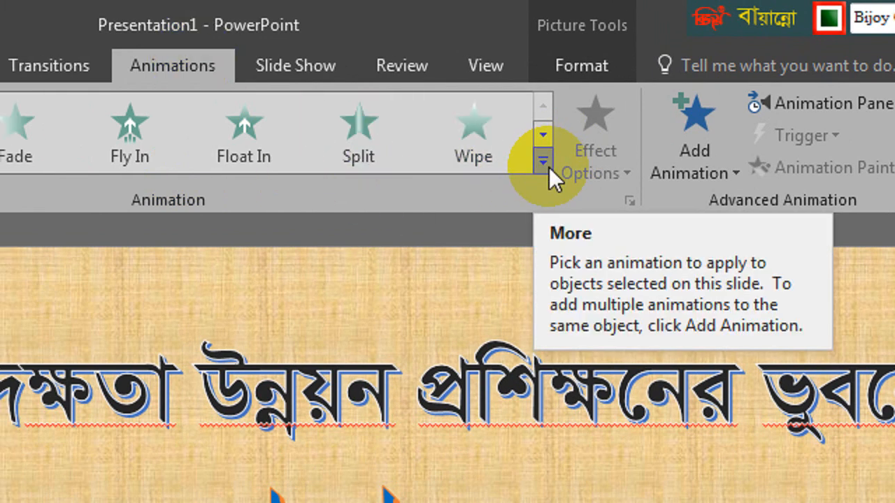
pyautogui.click(549, 167)
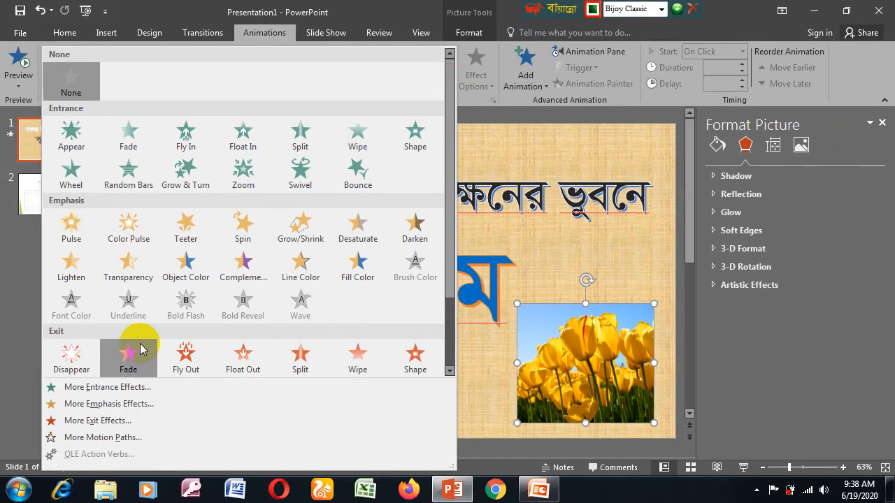
pyautogui.click(133, 389)
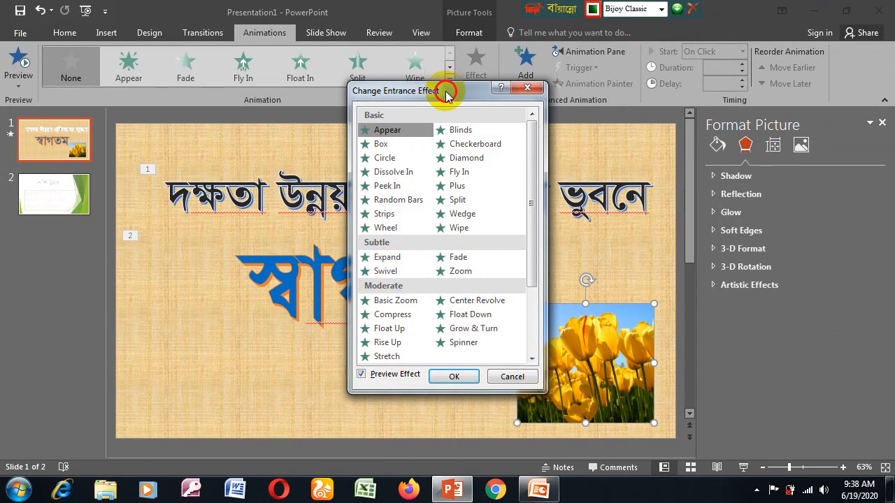
pyautogui.moveTo(446, 94); pyautogui.dragTo(146, 92)
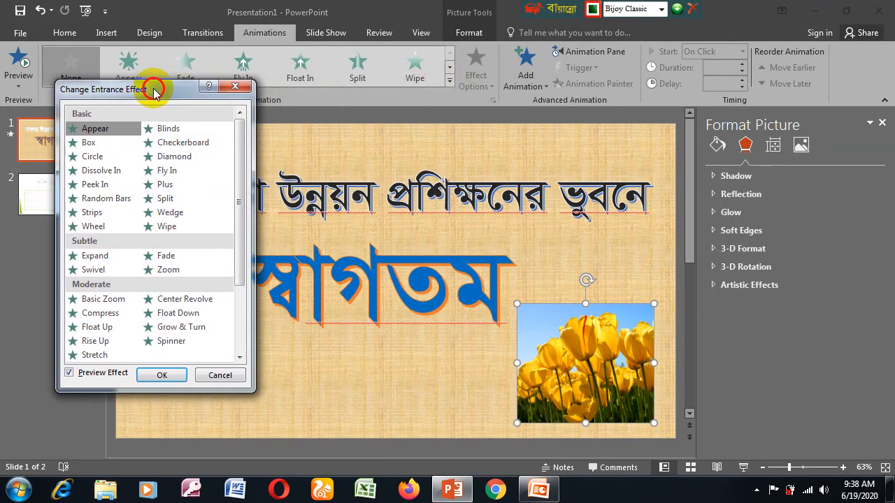
pyautogui.click(90, 316)
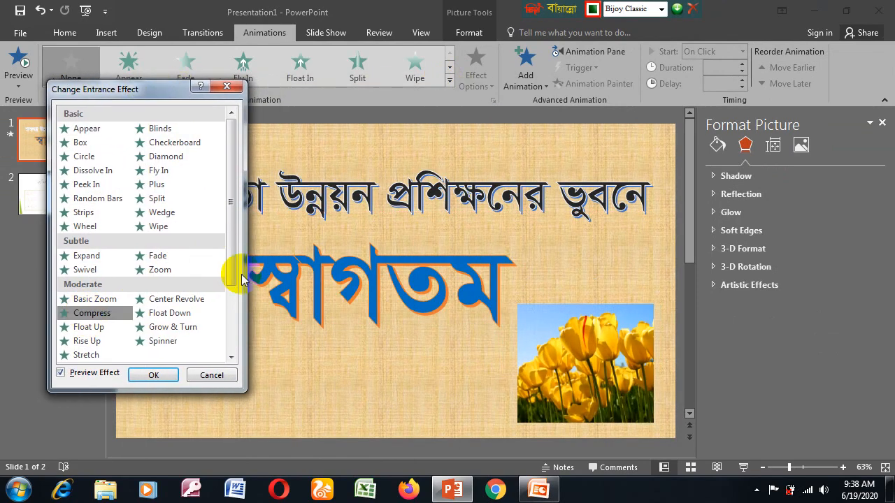
pyautogui.click(171, 155)
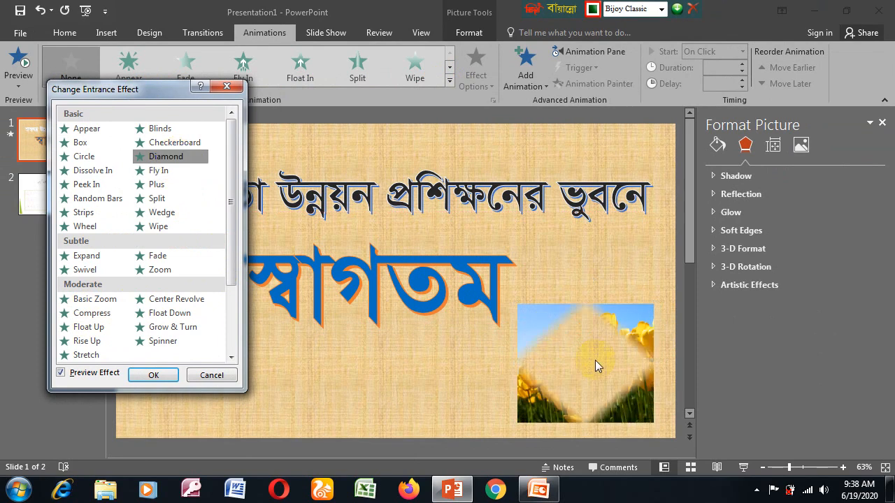
pyautogui.click(155, 375)
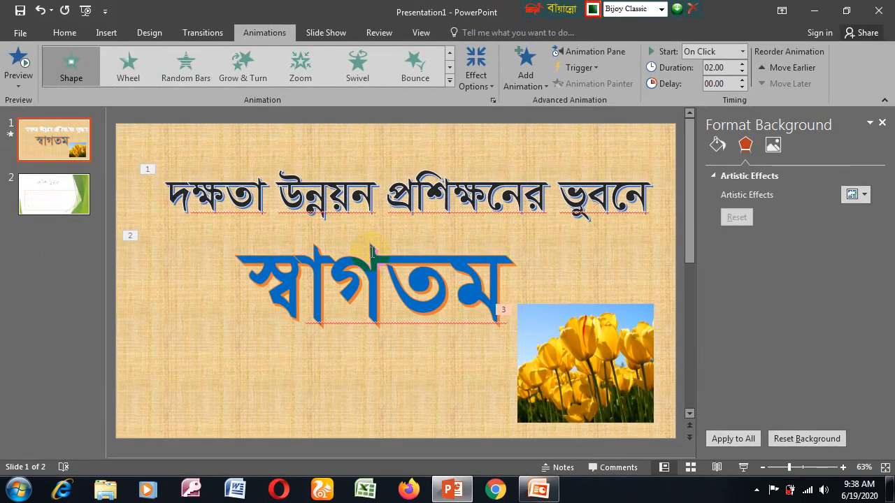
# Step: Play the slide show from slide 1 through slide 2 to check the animations, and exit at the end
pyautogui.click(326, 32)
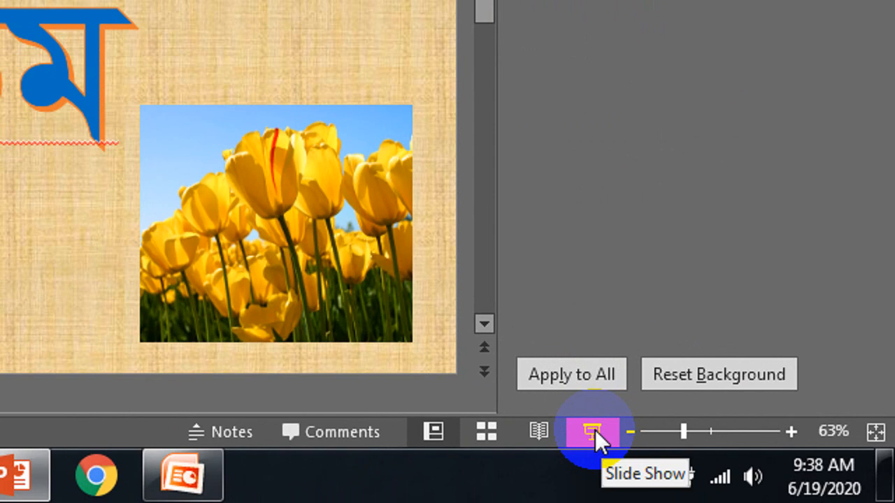
pyautogui.click(595, 430)
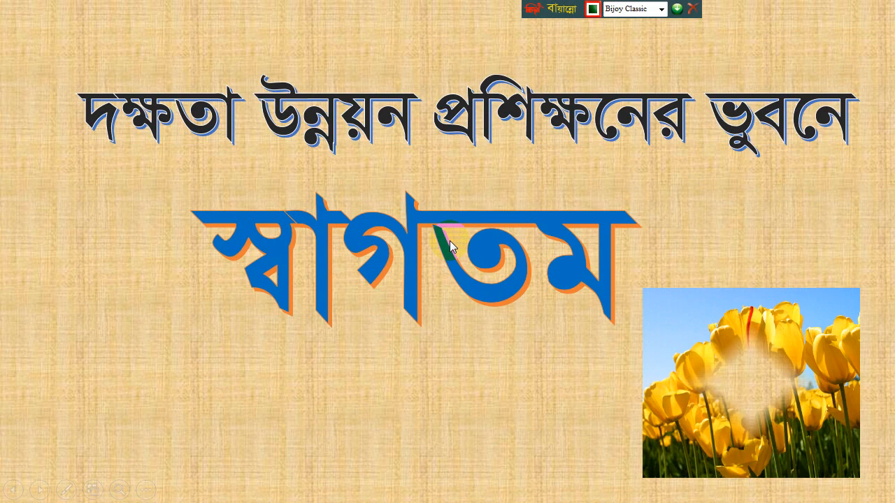
pyautogui.click(449, 241)
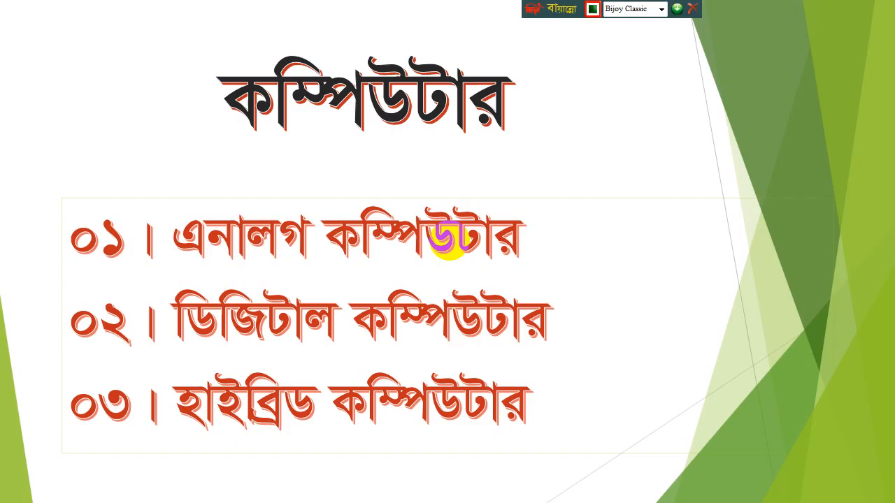
pyautogui.click(450, 241)
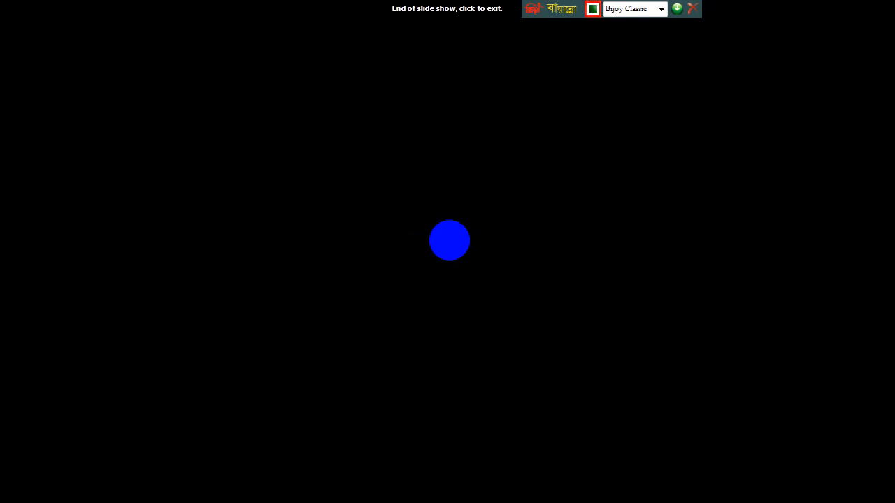
pyautogui.click(449, 241)
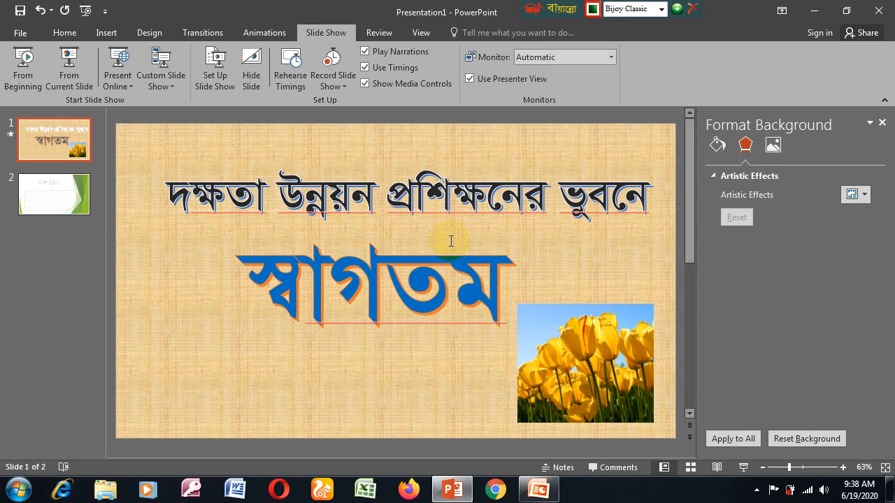
# Step: Go to slide 2 and place the cursor in its heading
pyautogui.click(60, 203)
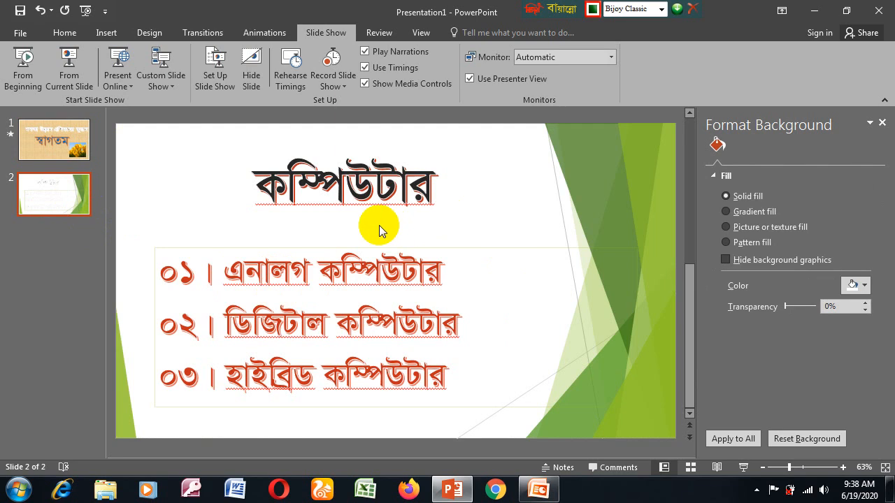
pyautogui.click(360, 195)
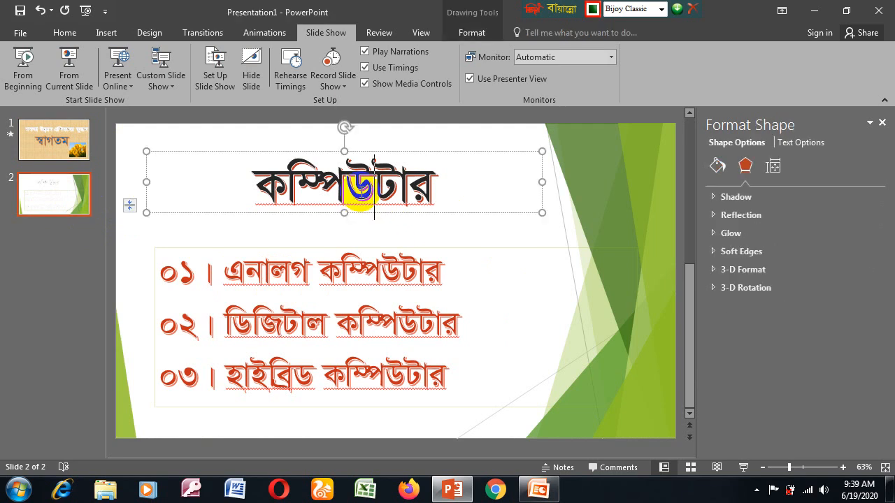